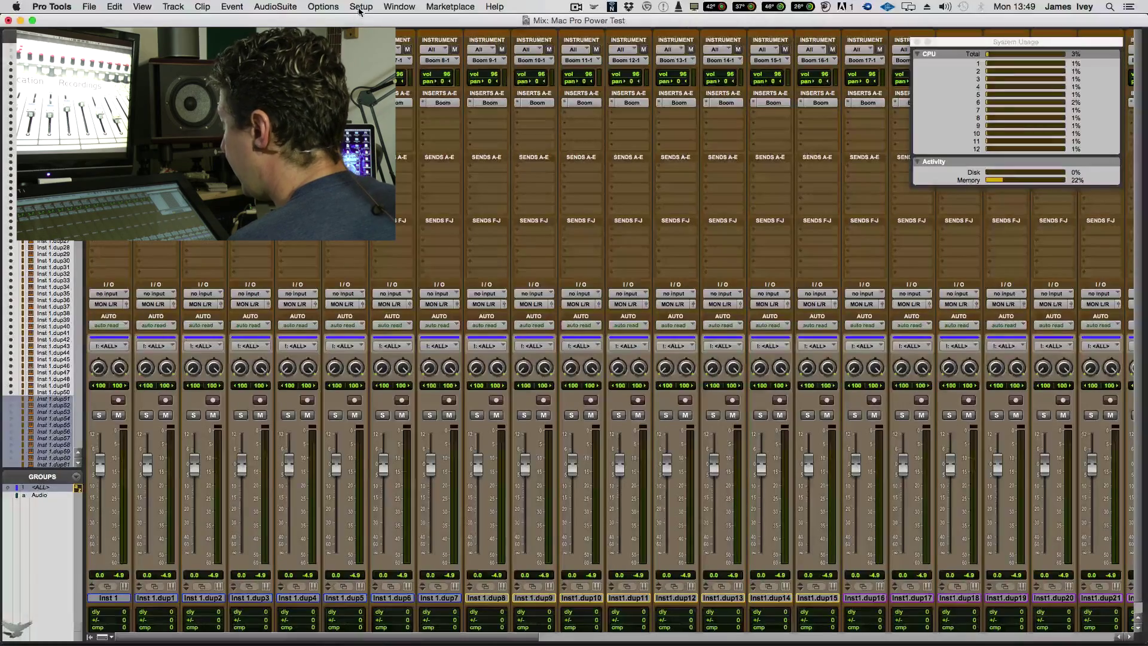
# Confirm the Playback Engine keeps a 64-sample H/W buffer and Normal disk cache size
pyautogui.click(361, 7)
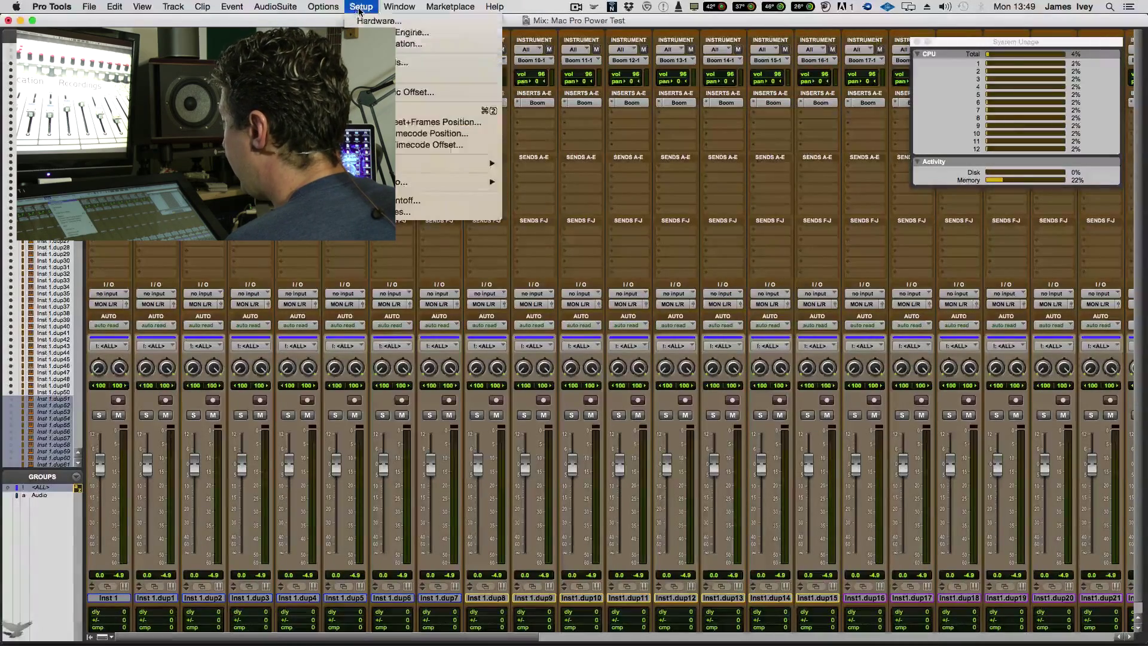
pyautogui.click(430, 33)
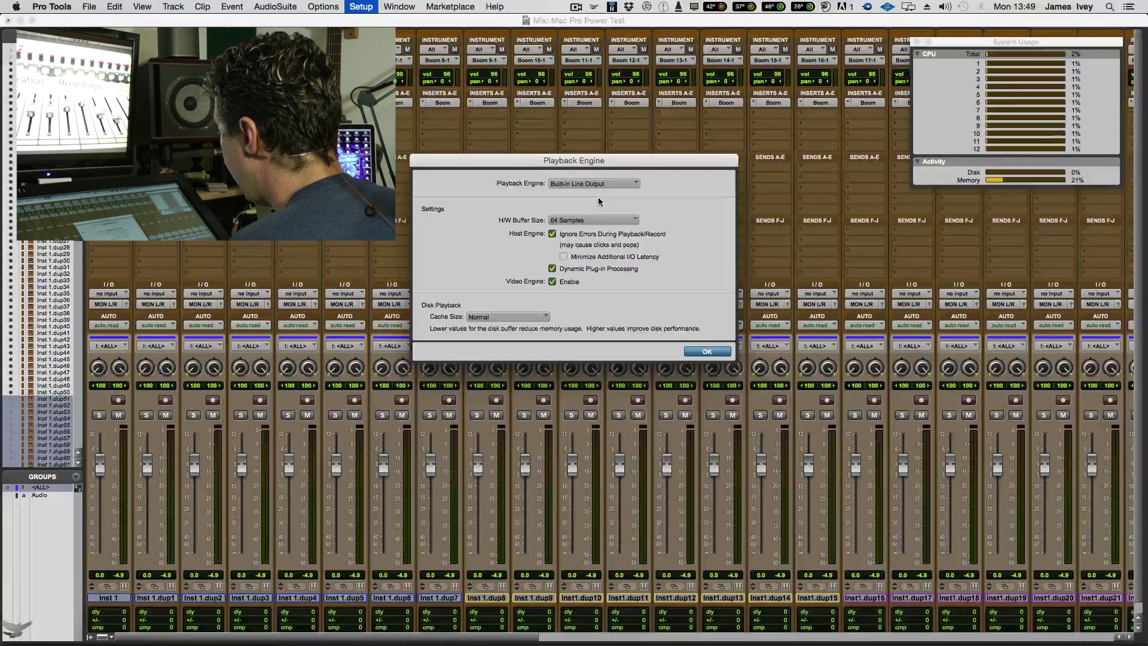
pyautogui.click(586, 219)
pyautogui.click(584, 208)
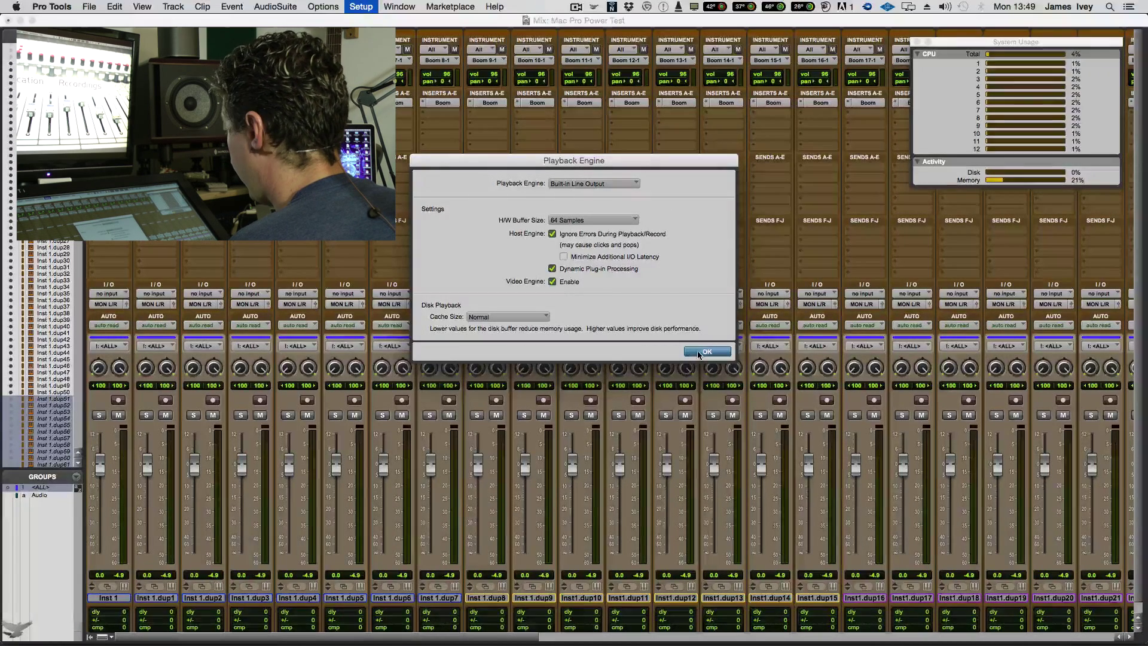
pyautogui.click(494, 318)
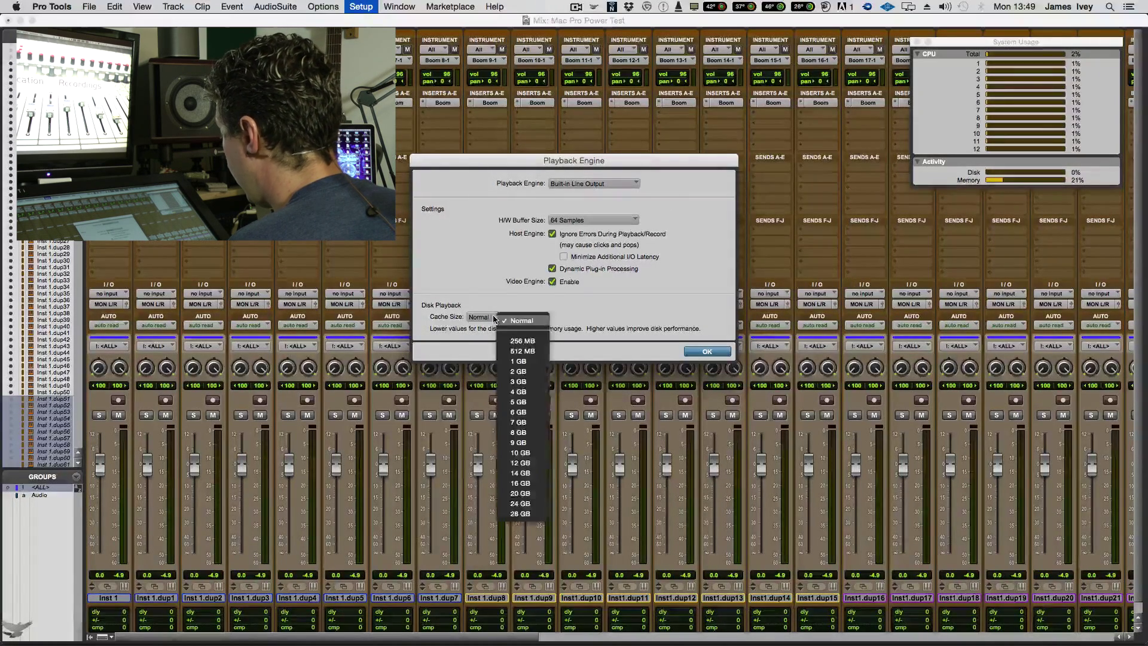
pyautogui.click(619, 310)
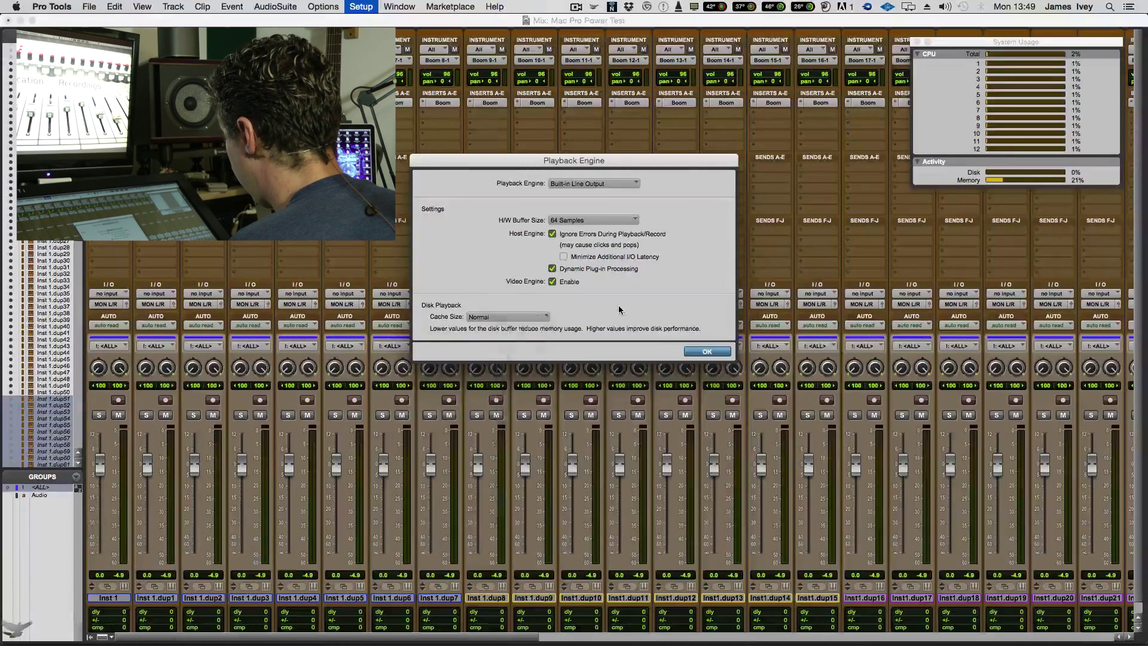
pyautogui.click(708, 352)
# Start playback and briefly inspect the Boom instrument on Inst 1.dup9
pyautogui.press('space')
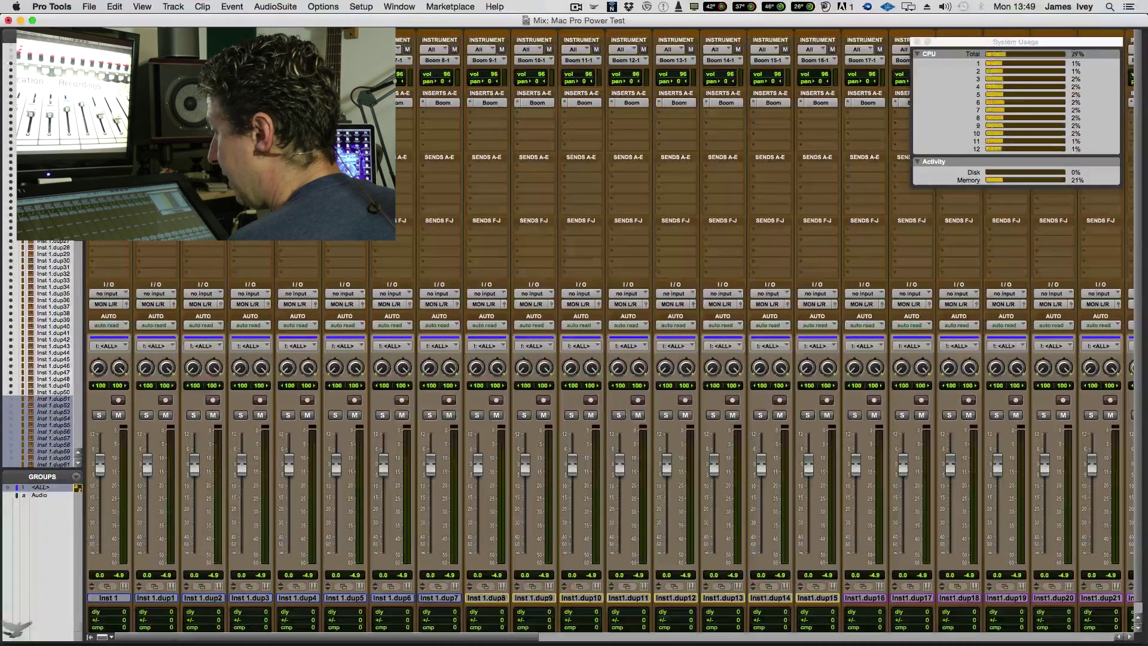
pyautogui.scroll(-5, 66, 333)
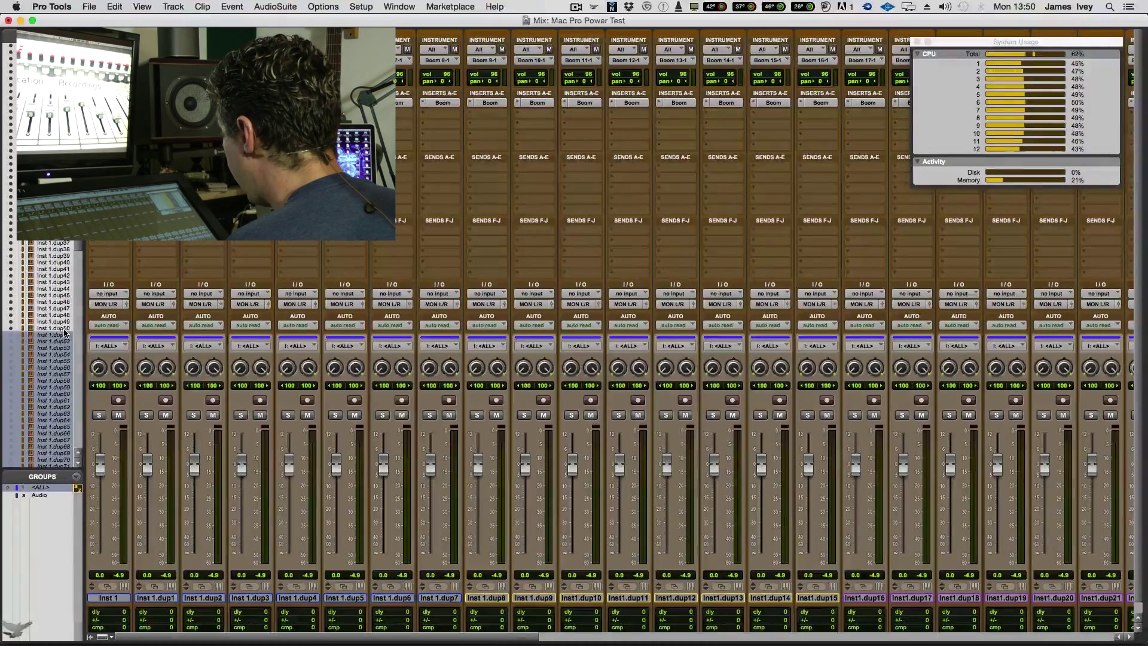
pyautogui.click(538, 103)
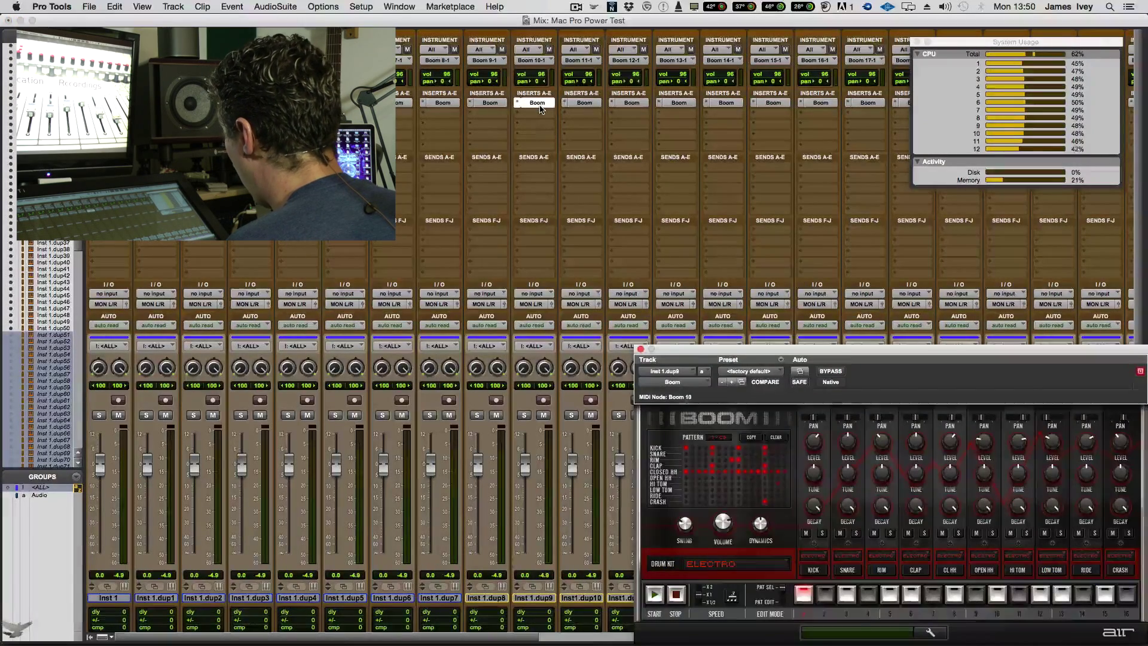
pyautogui.click(641, 349)
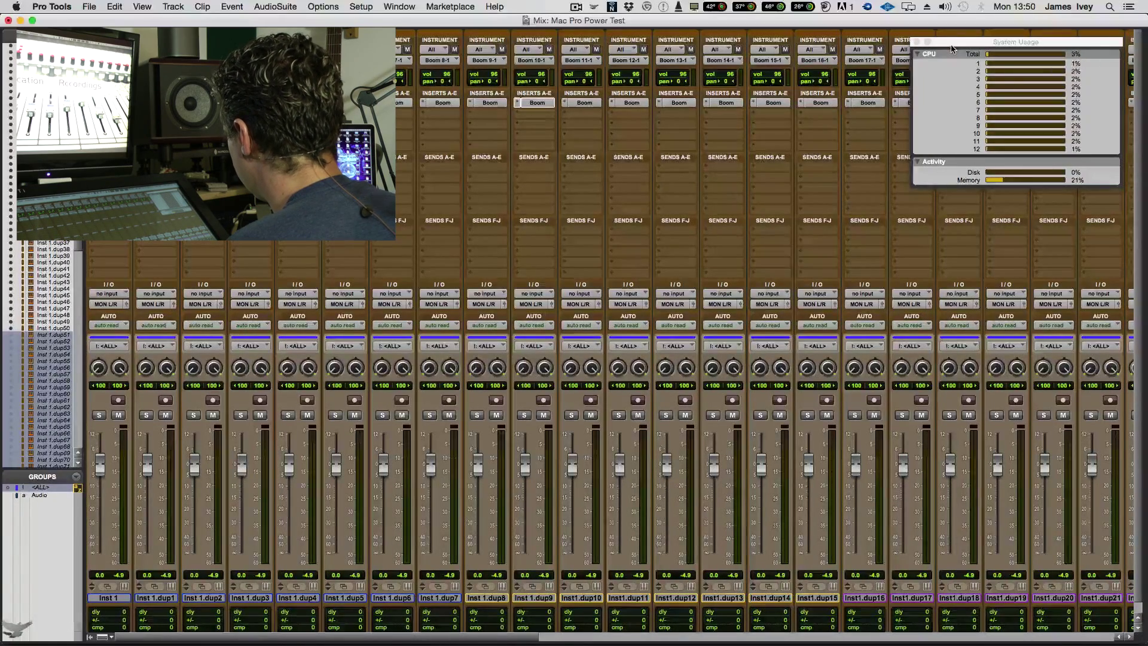
# Restart playback and scroll the mixer while total CPU climbs to about 64%
pyautogui.press('space')
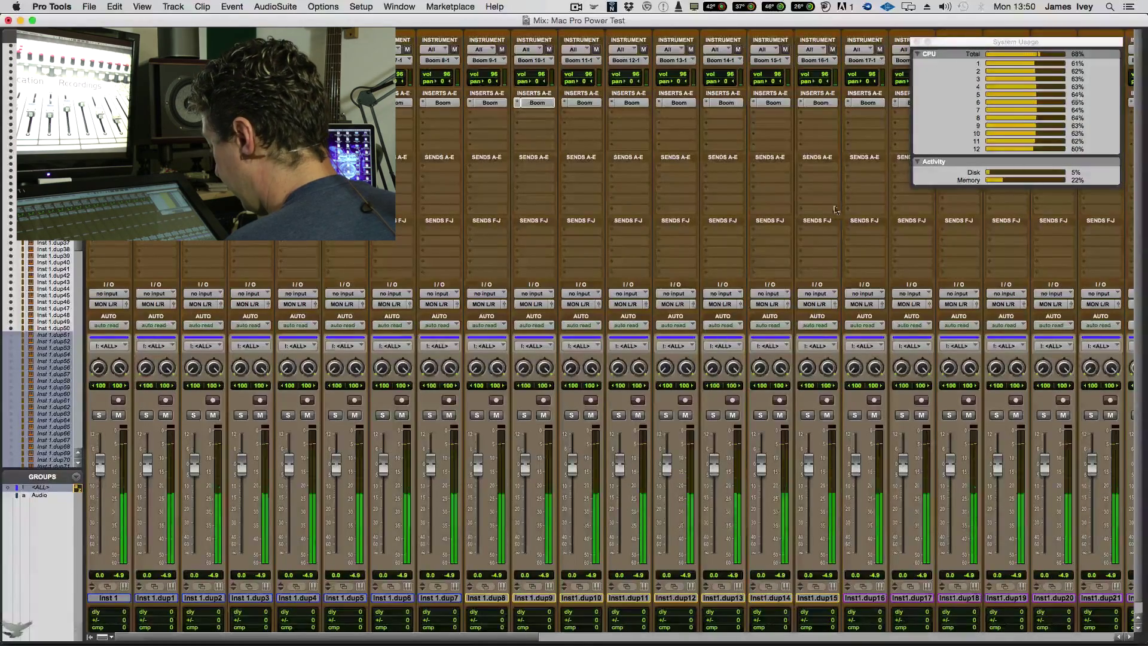
pyautogui.moveTo(342, 634); pyautogui.dragTo(287, 639)
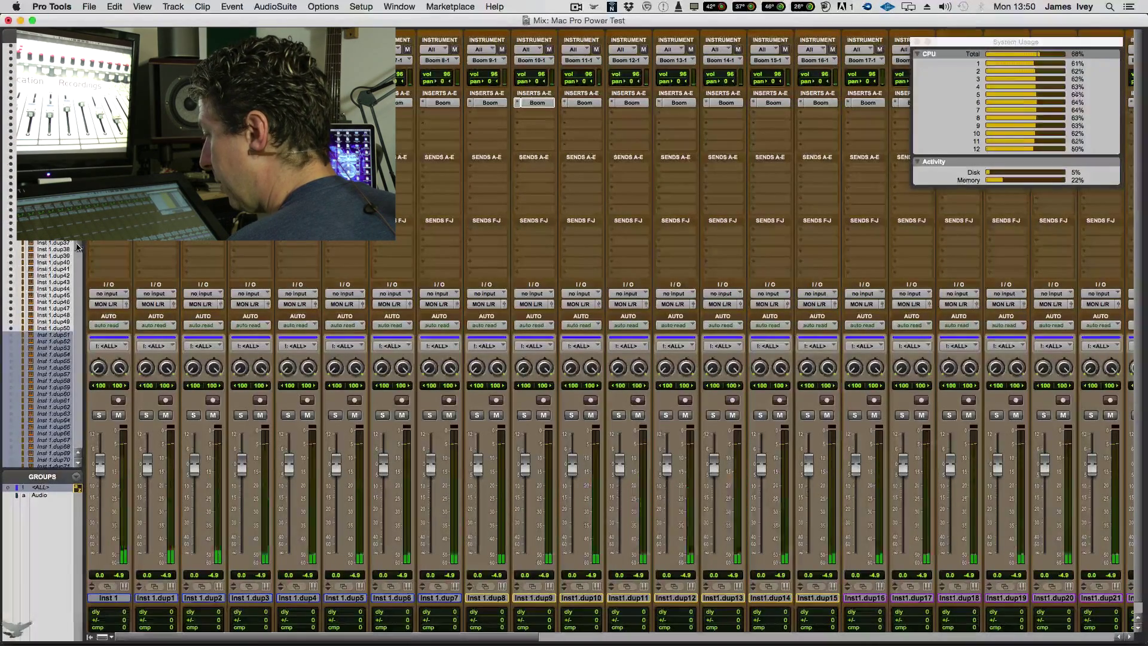
pyautogui.scroll(-8, 81, 263)
pyautogui.scroll(-2, 81, 263)
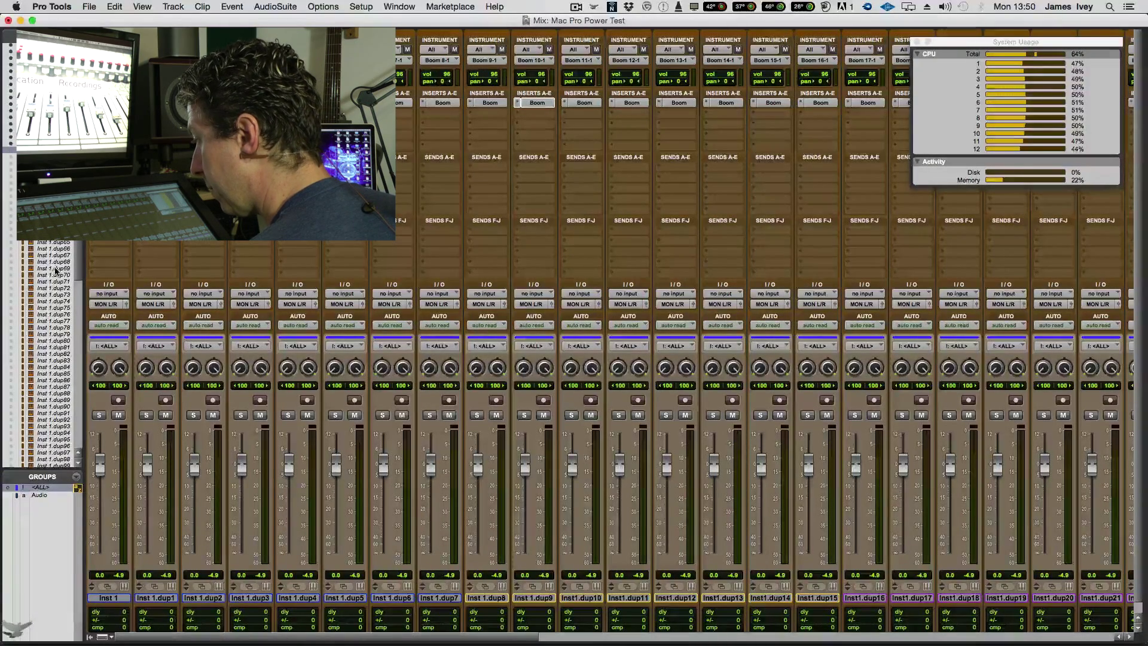
# Make the chosen inactive Inst 1 duplicate tracks active
pyautogui.rightClick(59, 243)
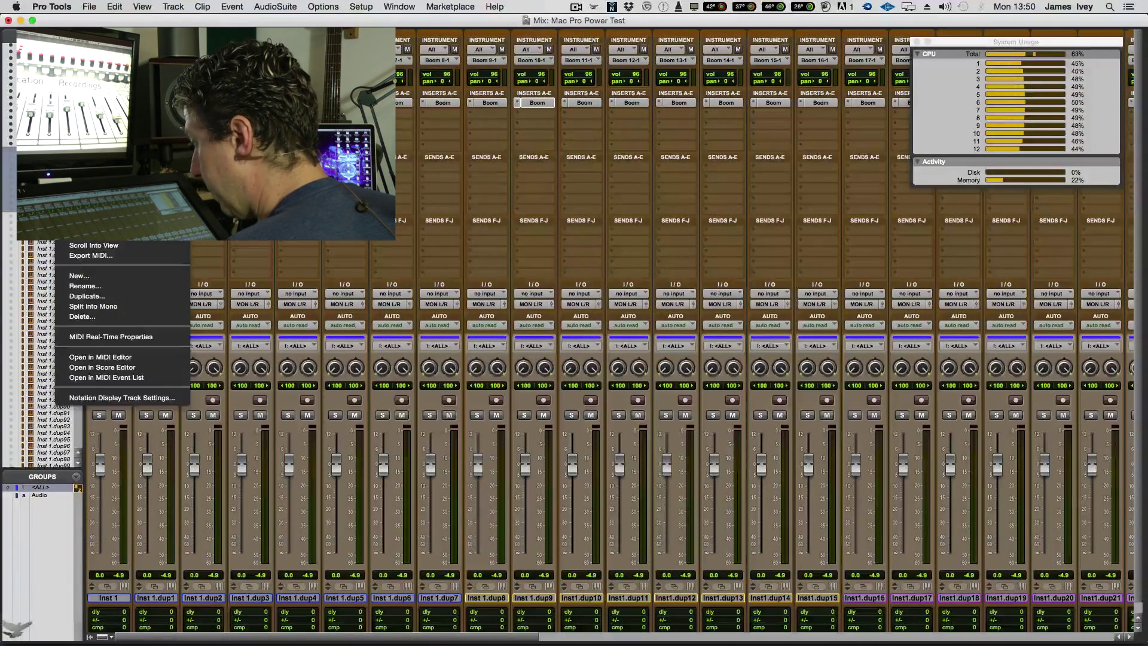
pyautogui.click(89, 235)
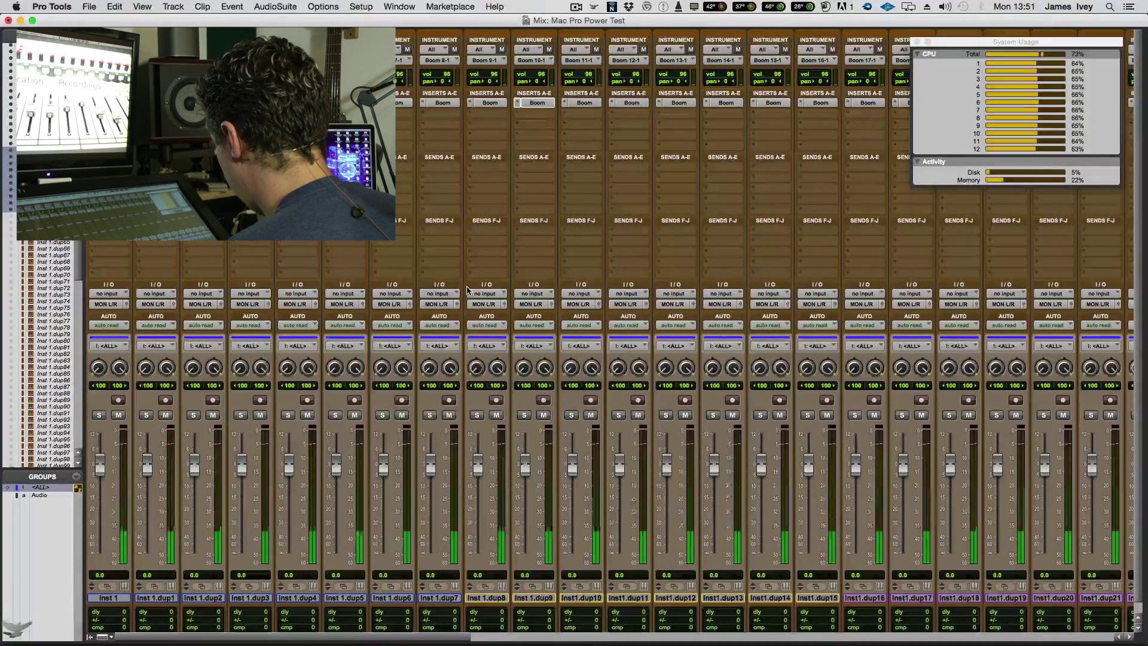
pyautogui.press('super+equal')
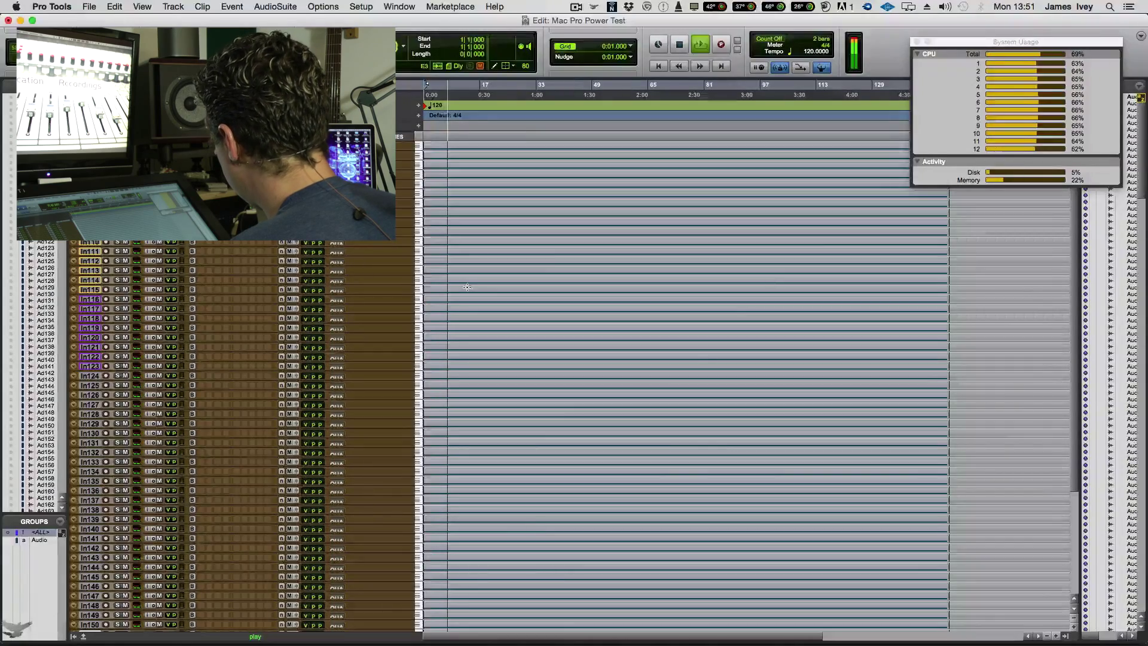
pyautogui.press('super+equal')
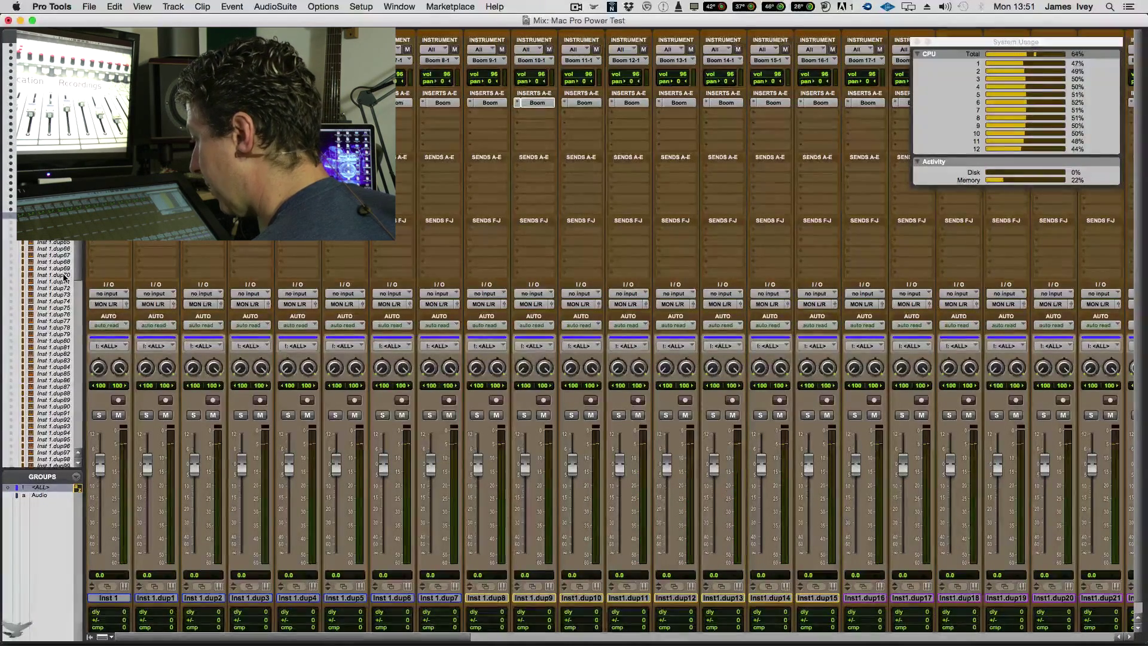
# Show and activate another range of Inst tracks, then play until the AAE -9173 CPU error
pyautogui.keyDown('shift'); pyautogui.click(62, 338); pyautogui.keyUp('shift')
pyautogui.rightClick(62, 344)
pyautogui.click(93, 357)
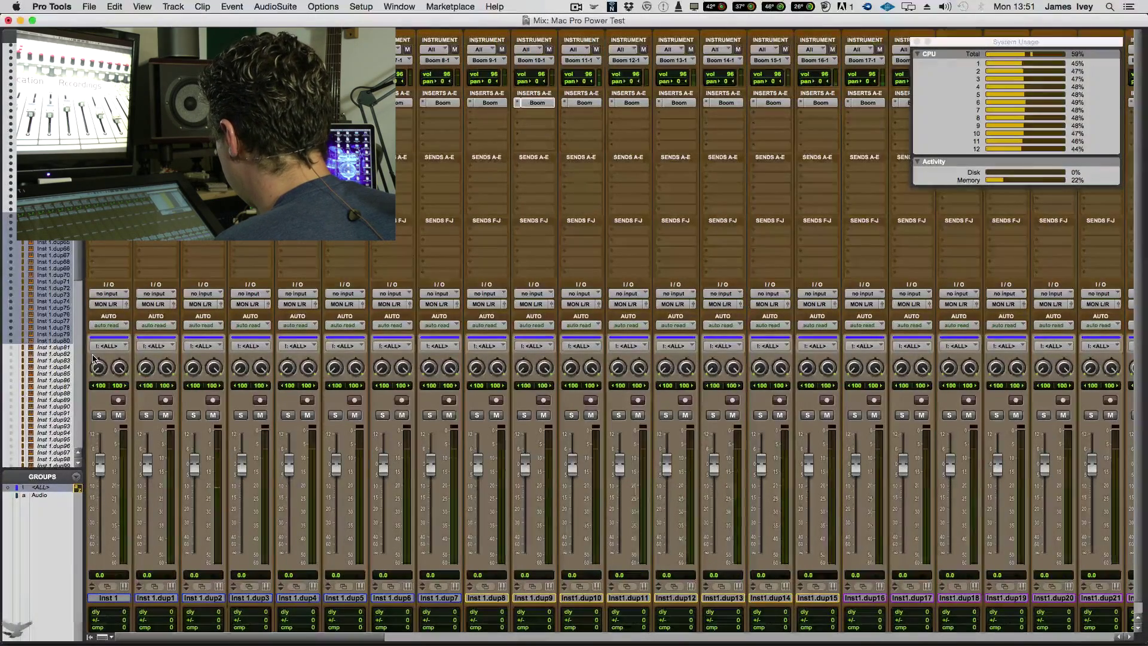
pyautogui.press('space')
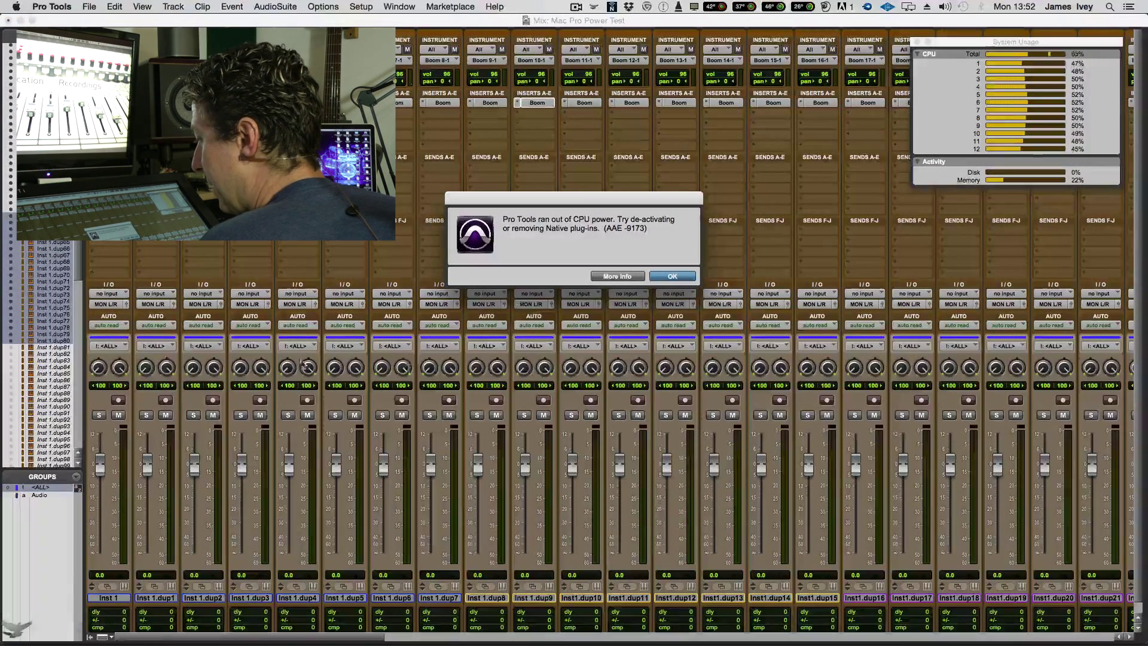
# Dismiss the CPU error and make tracks Inst 1.dup71 through dup80 inactive
pyautogui.click(670, 277)
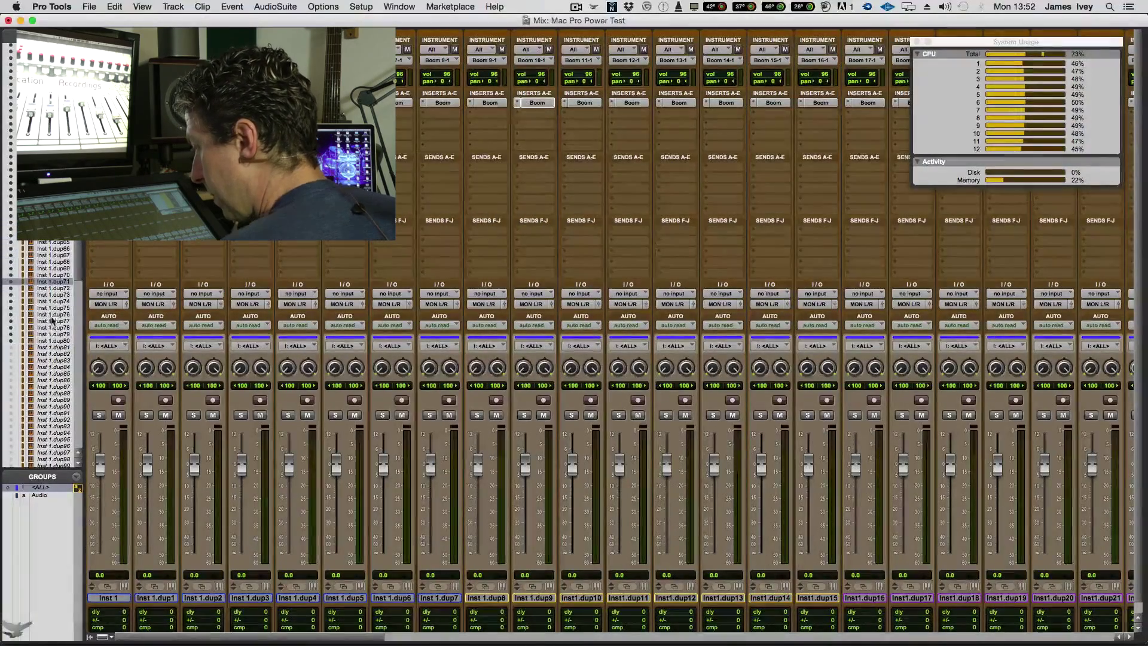
pyautogui.keyDown('shift'); pyautogui.click(54, 340); pyautogui.keyUp('shift')
pyautogui.rightClick(60, 342)
pyautogui.click(114, 362)
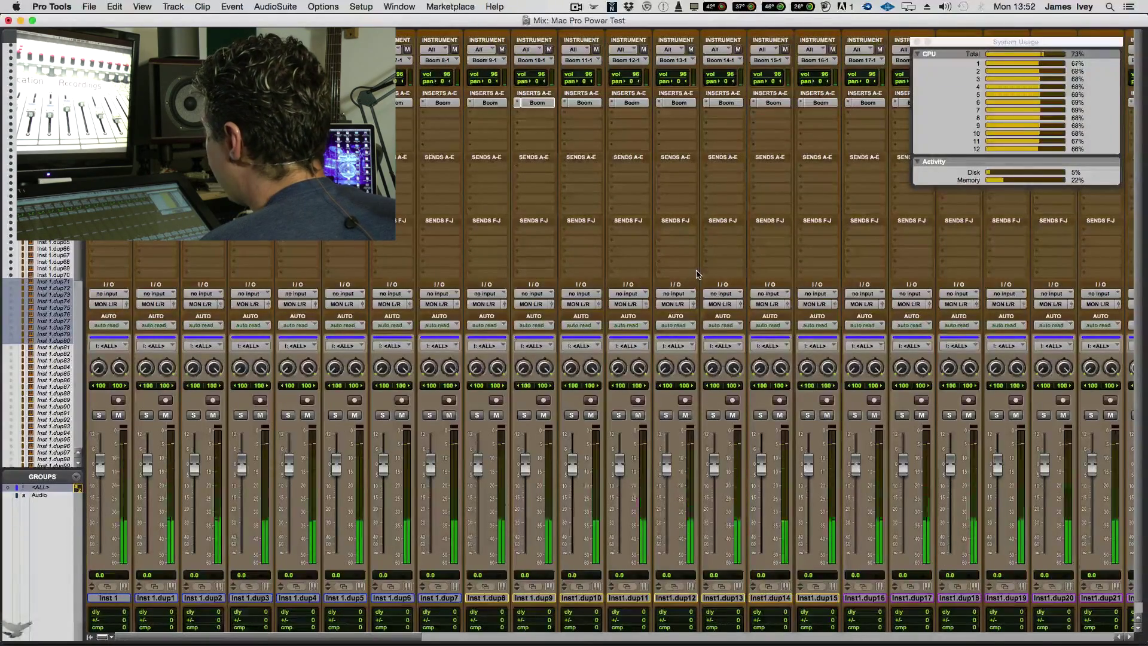
# Set the H/W buffer size to 128 samples and play, total CPU dropping to about 61%
pyautogui.click(396, 8)
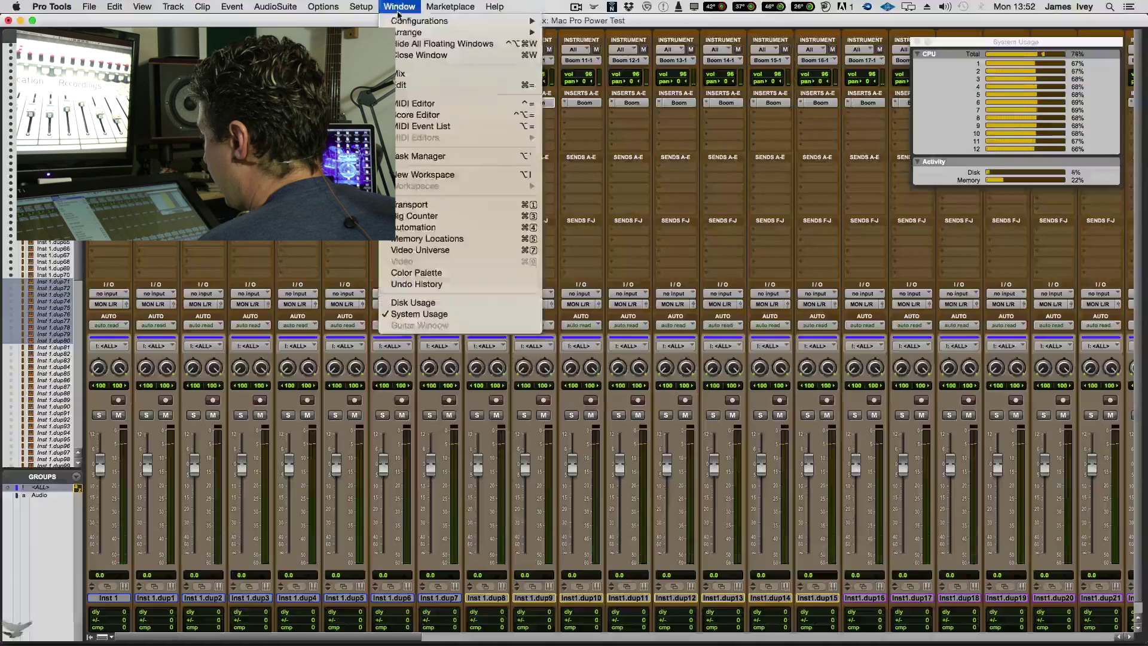
pyautogui.moveTo(361, 7)
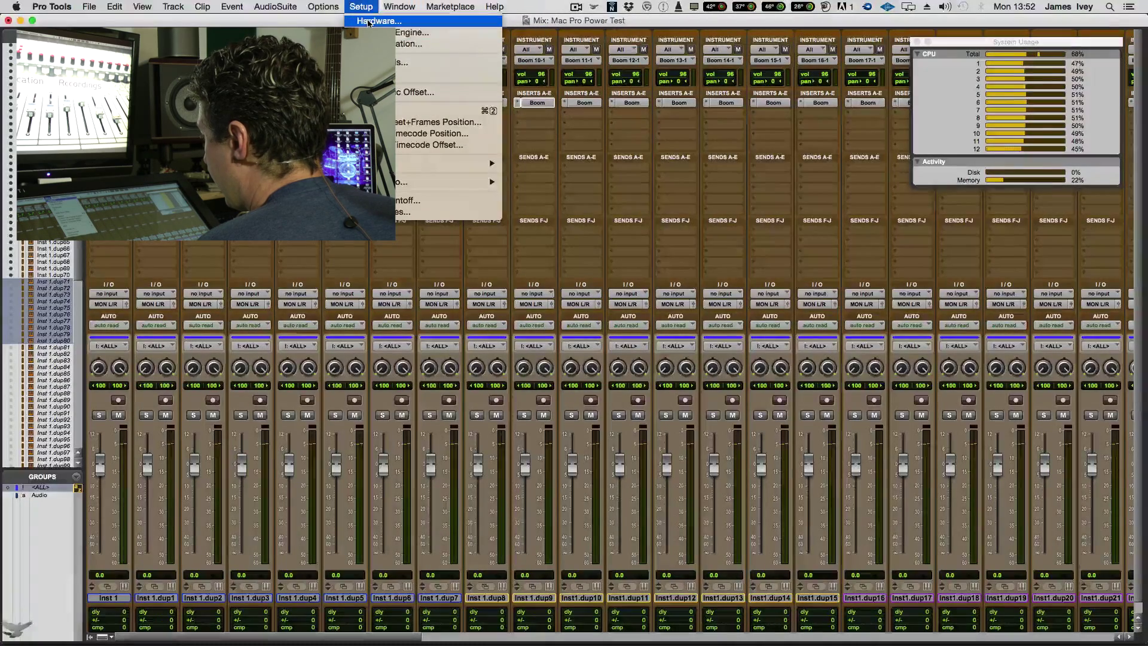
pyautogui.click(375, 32)
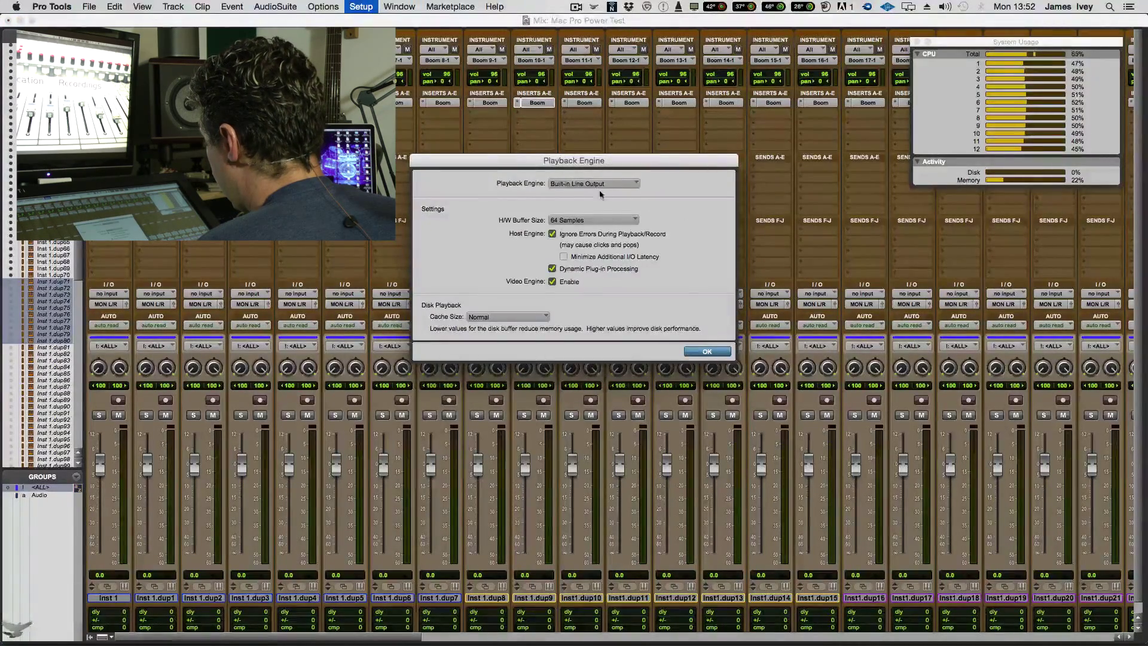
pyautogui.click(578, 224)
pyautogui.click(590, 232)
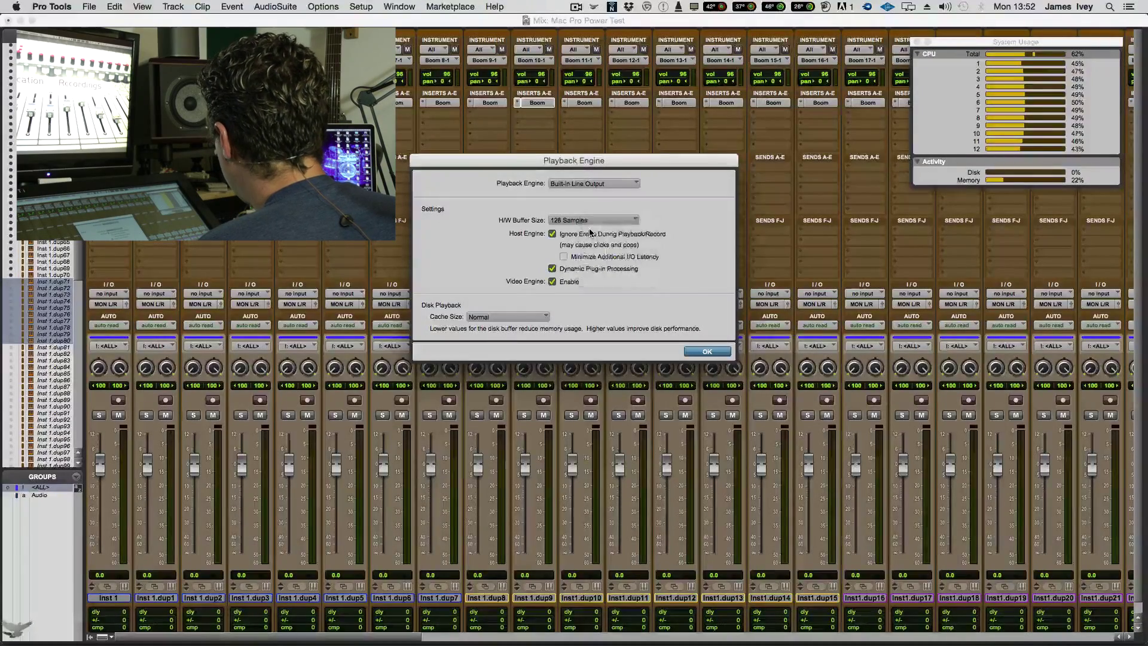
pyautogui.click(703, 351)
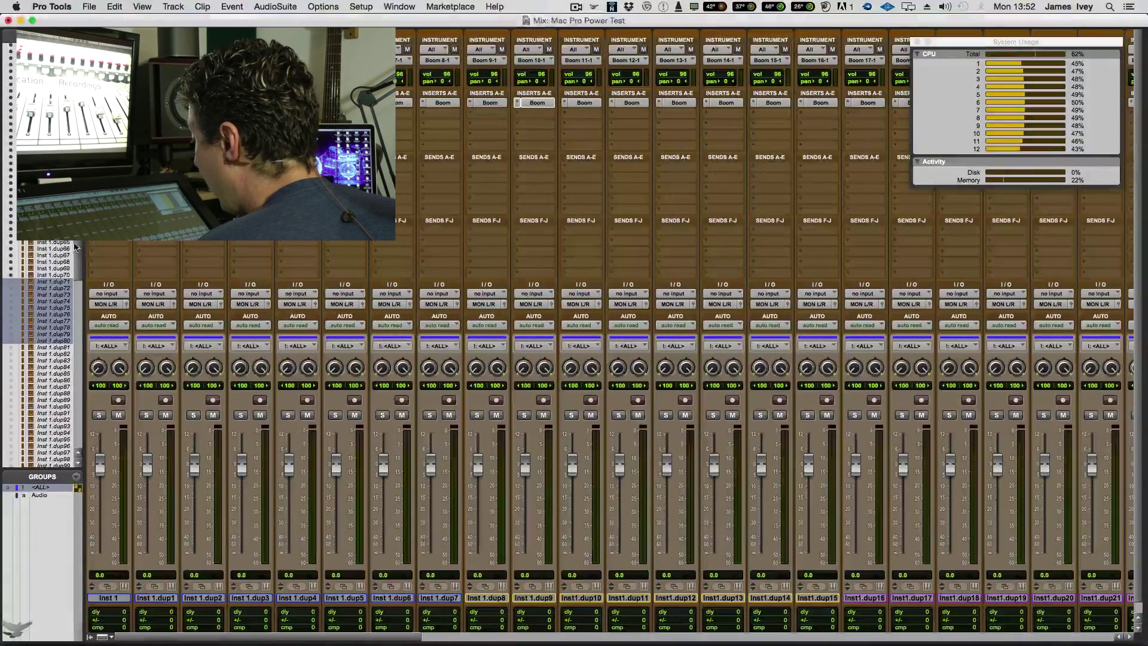
pyautogui.press('space')
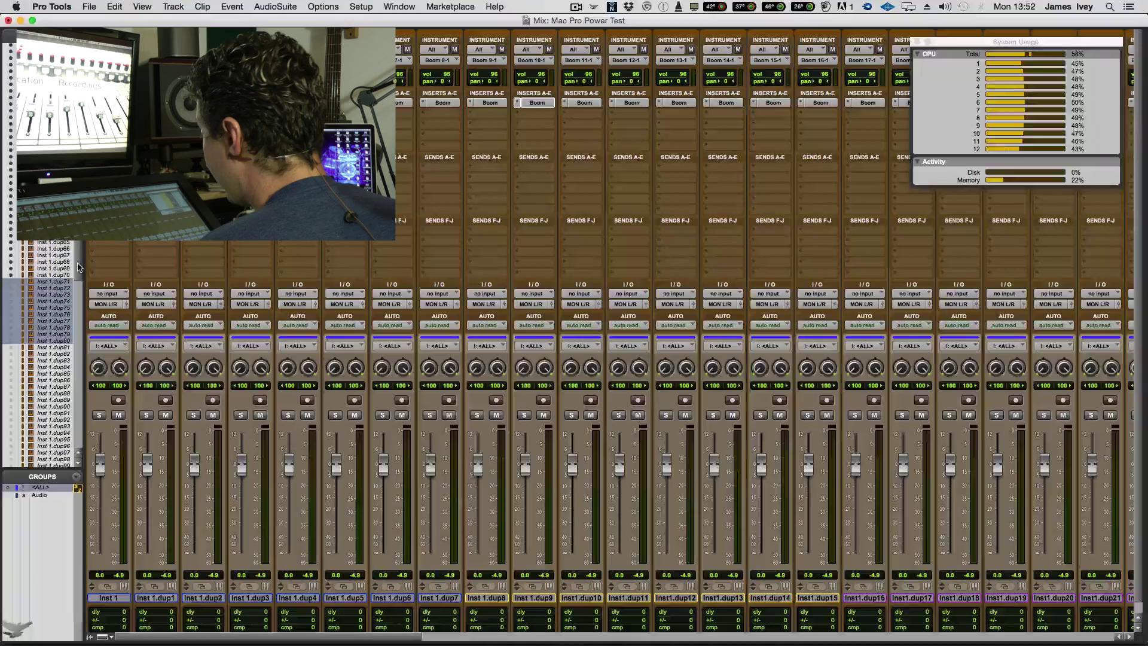
pyautogui.moveTo(78, 267); pyautogui.dragTo(79, 322)
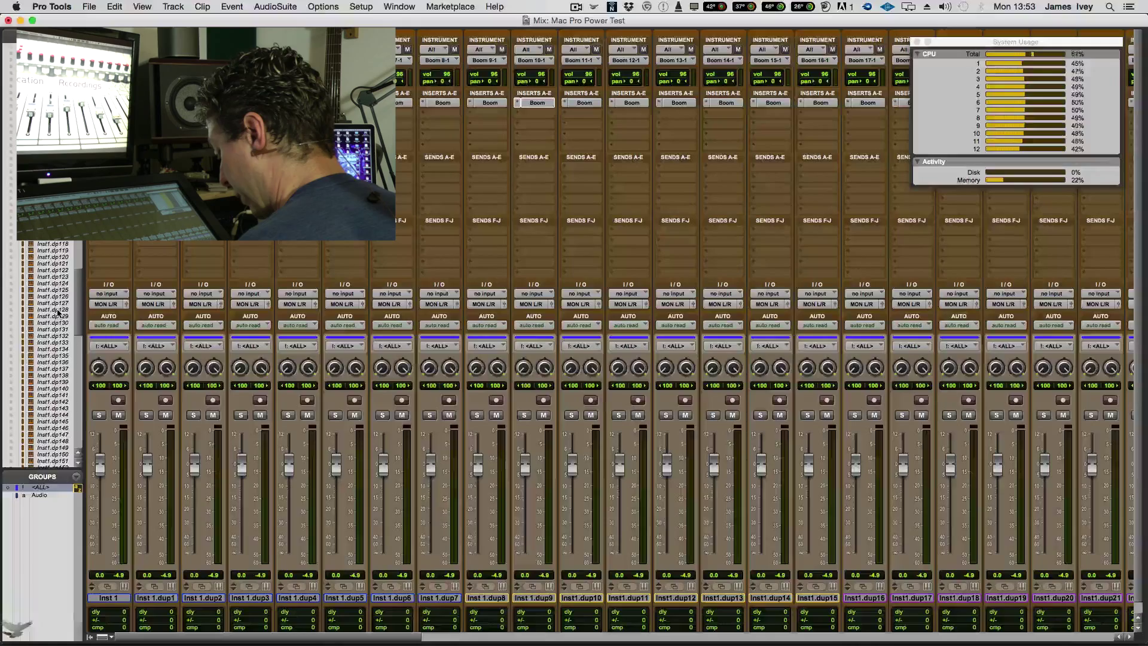
# Show and make active the Inst tracks down to Inst1.dp128
pyautogui.keyDown('shift'); pyautogui.click(58, 311); pyautogui.keyUp('shift')
pyautogui.rightClick(58, 311)
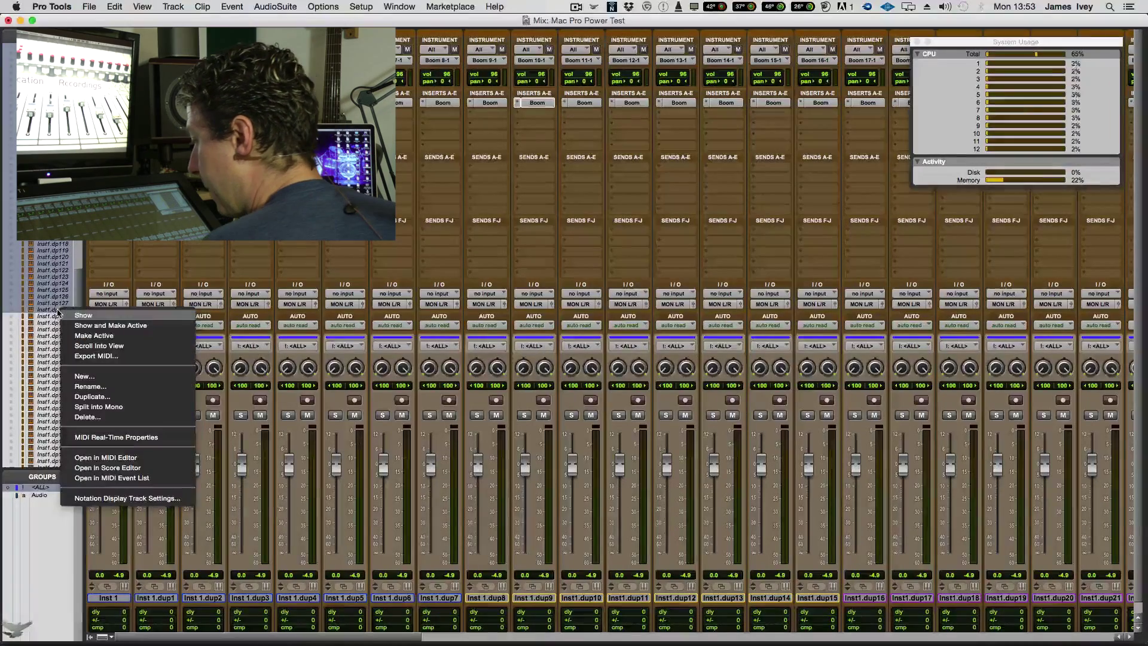
pyautogui.click(91, 324)
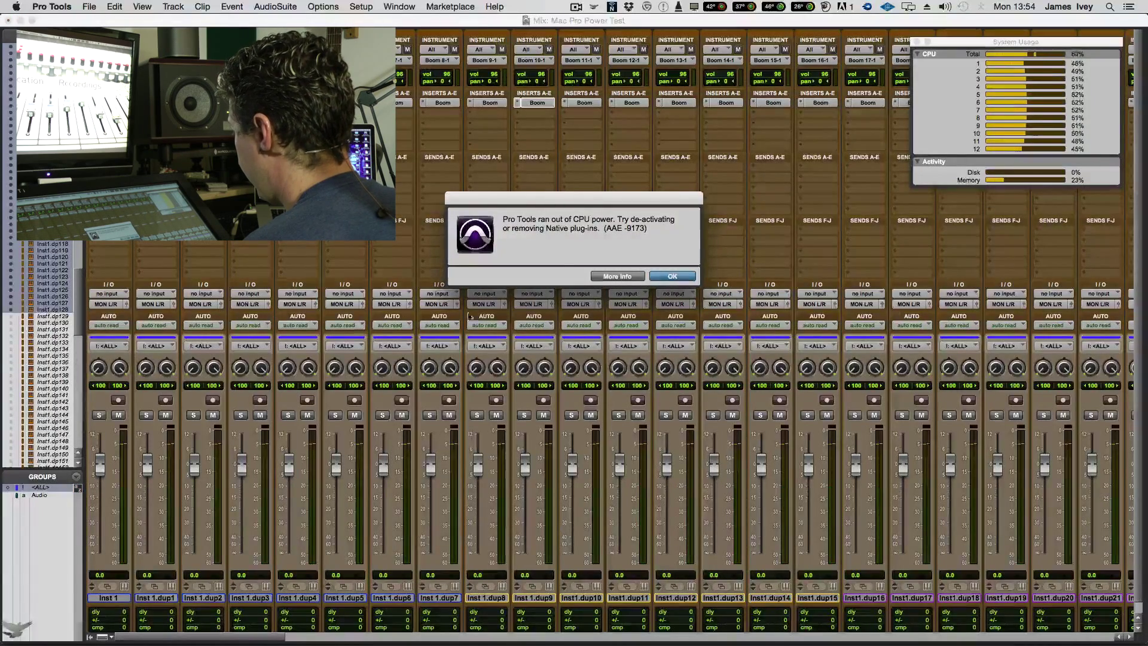
# Hide and deactivate Inst1.dp103–dp128, replay, and dismiss the recurring AAE -9173 error
pyautogui.click(672, 275)
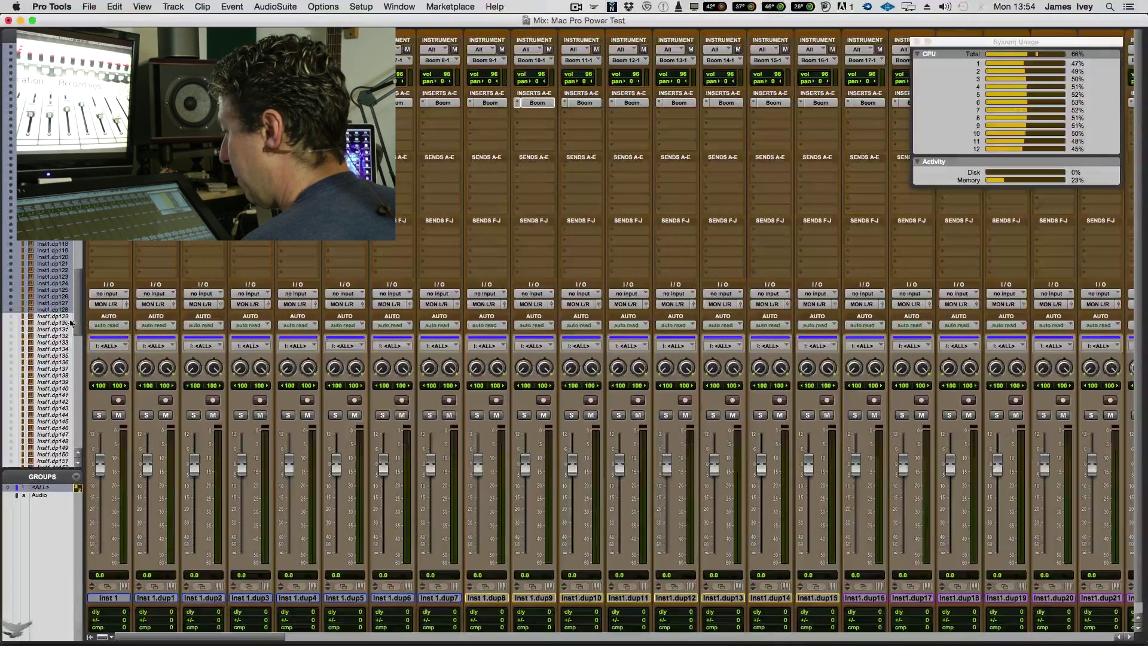
pyautogui.scroll(5, 75, 324)
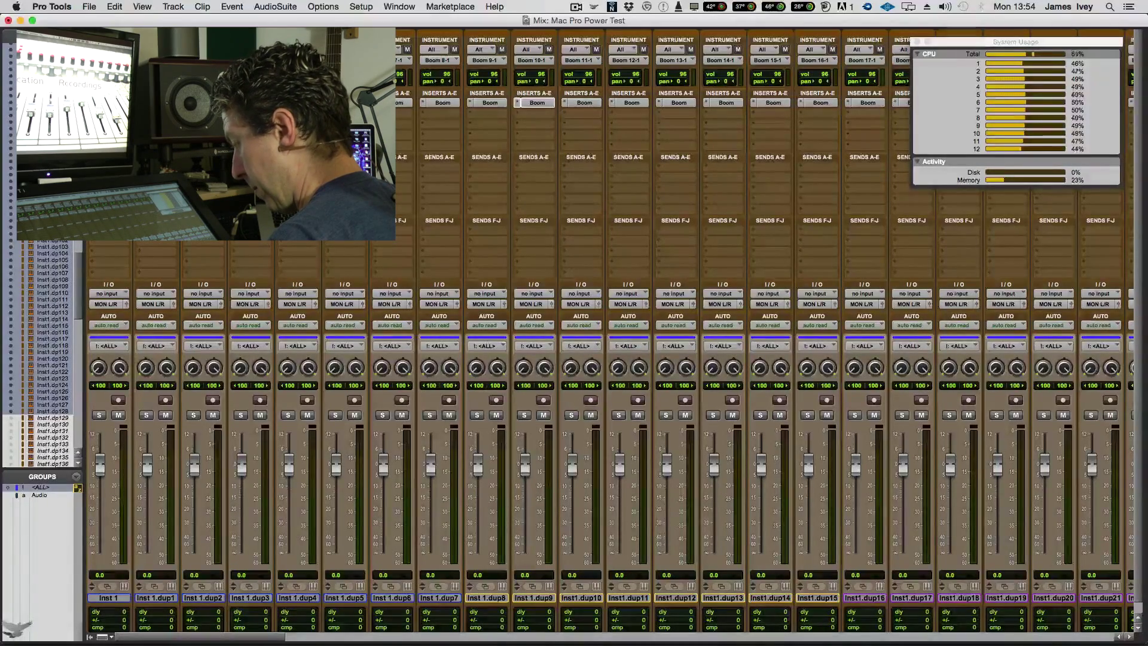
pyautogui.click(52, 412)
pyautogui.keyDown('shift'); pyautogui.click(63, 245); pyautogui.keyUp('shift')
pyautogui.rightClick(63, 246)
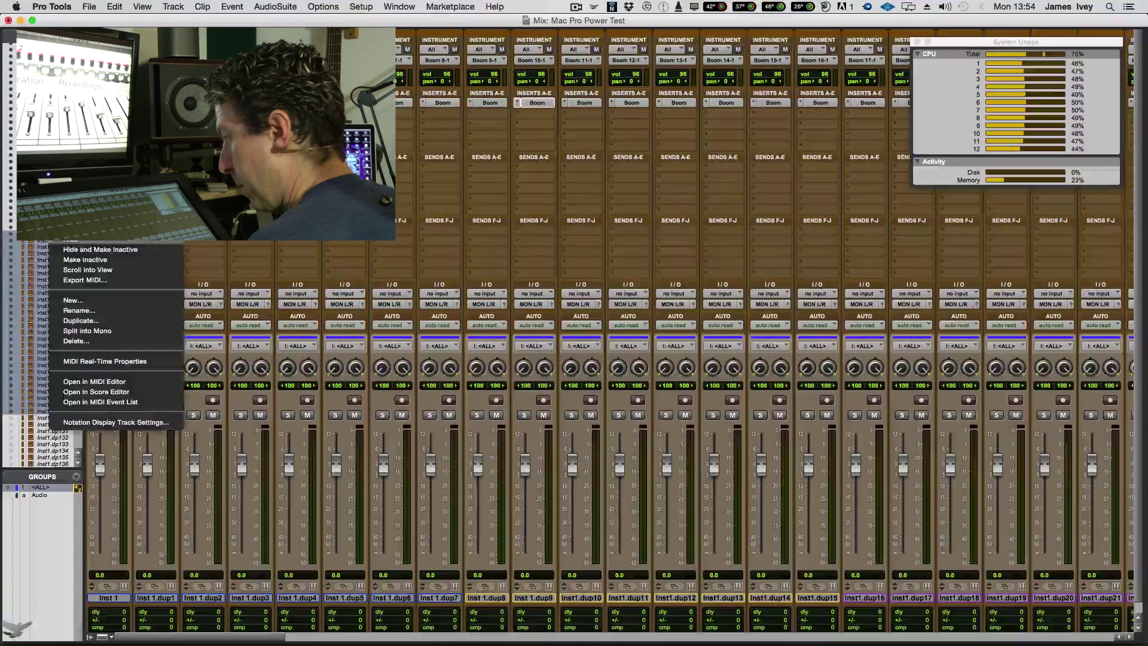
pyautogui.click(87, 249)
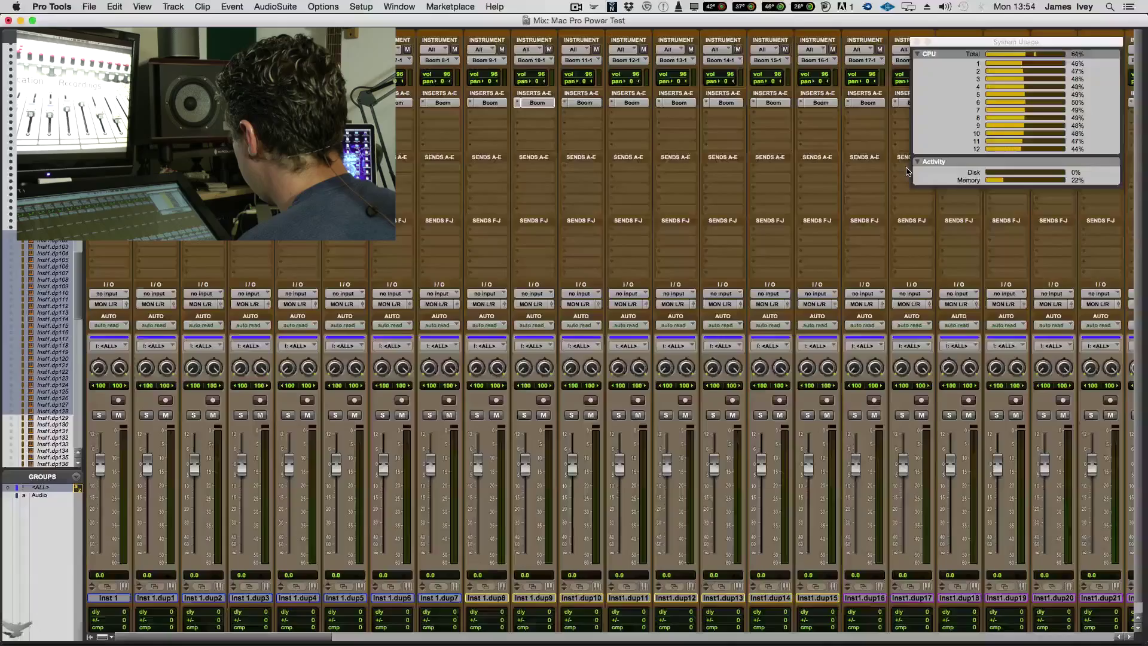
pyautogui.press('space')
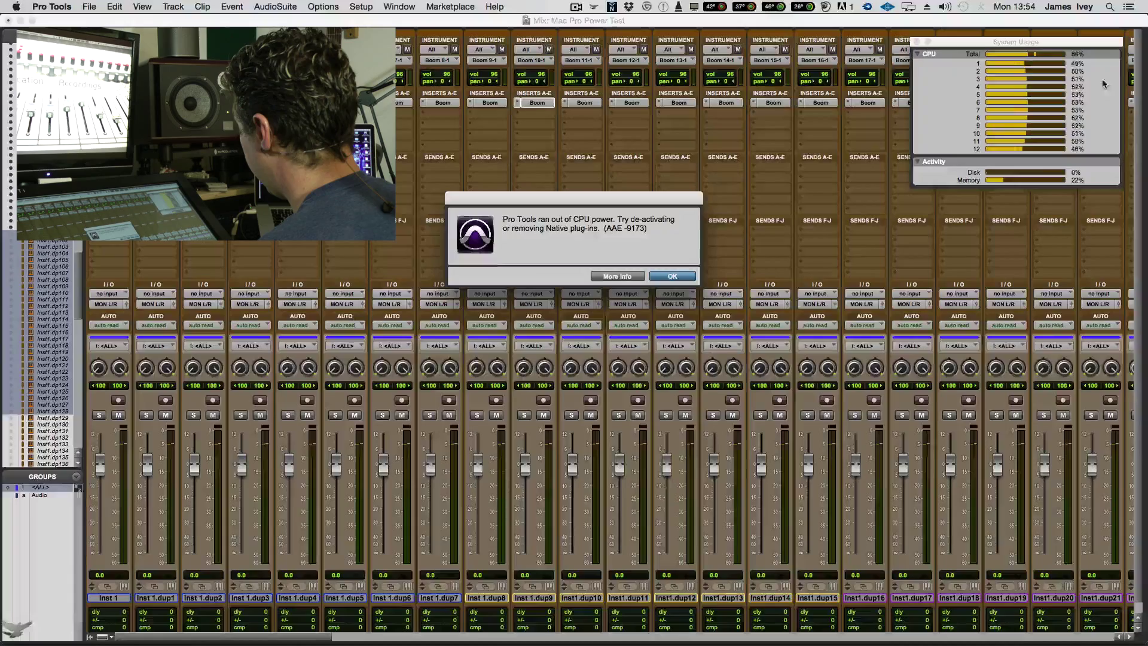
pyautogui.click(669, 277)
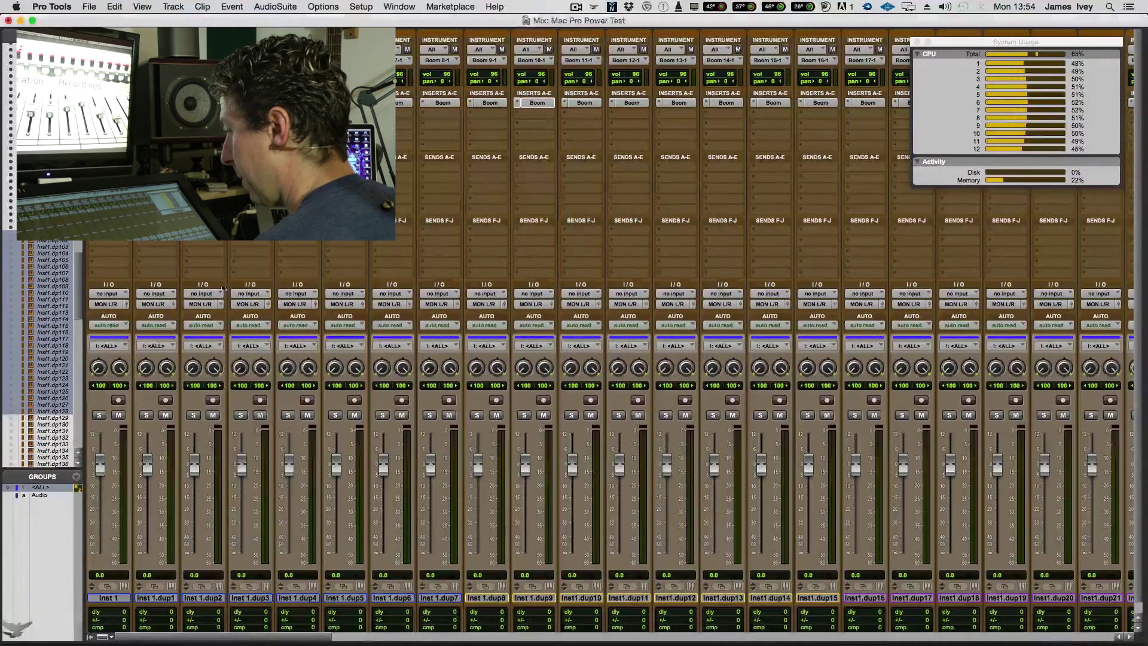
# Hide and deactivate Inst 1.dup80 through Inst 1.dp100, then play the session without errors
pyautogui.scroll(8, 74, 309)
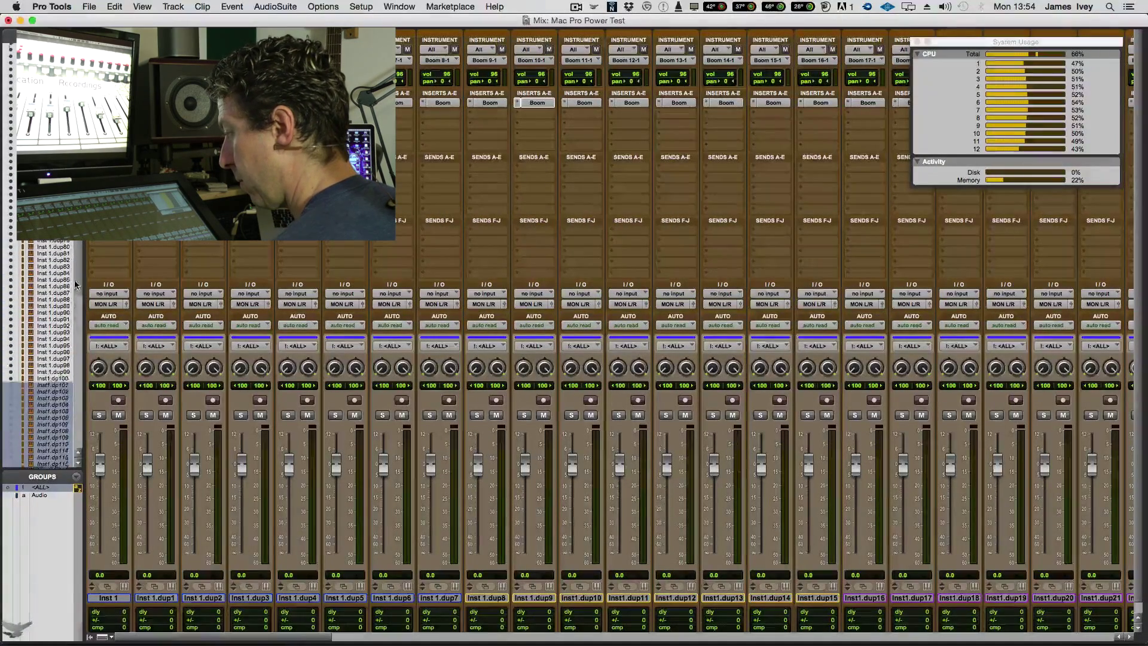
pyautogui.click(46, 390)
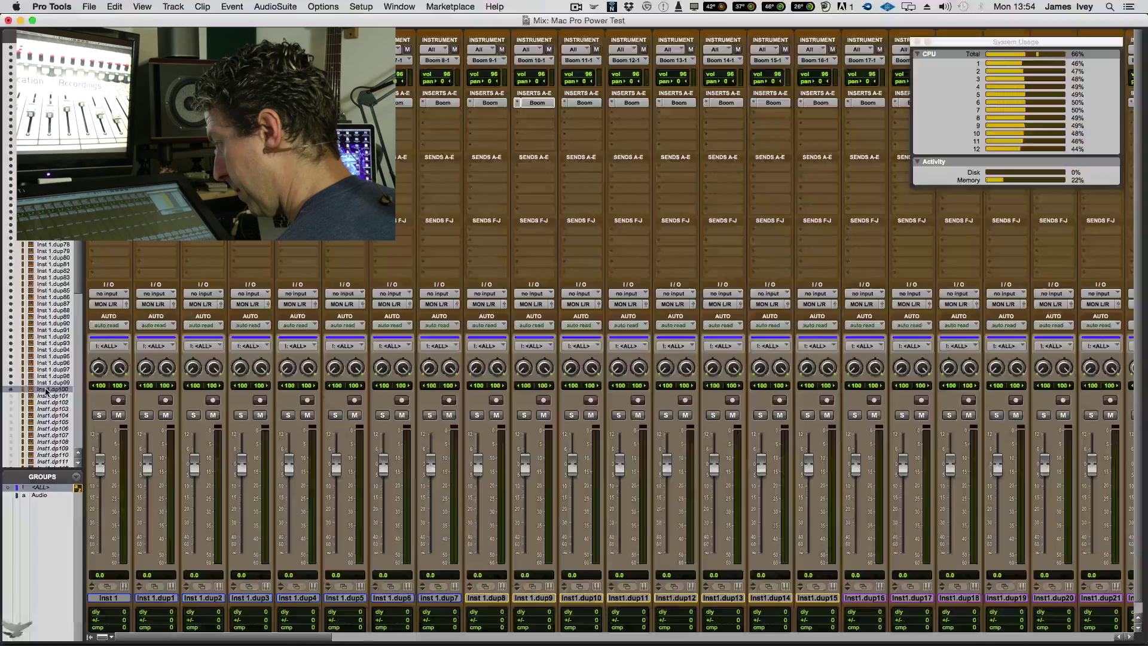
pyautogui.keyDown('shift'); pyautogui.click(55, 259); pyautogui.keyUp('shift')
pyautogui.rightClick(55, 260)
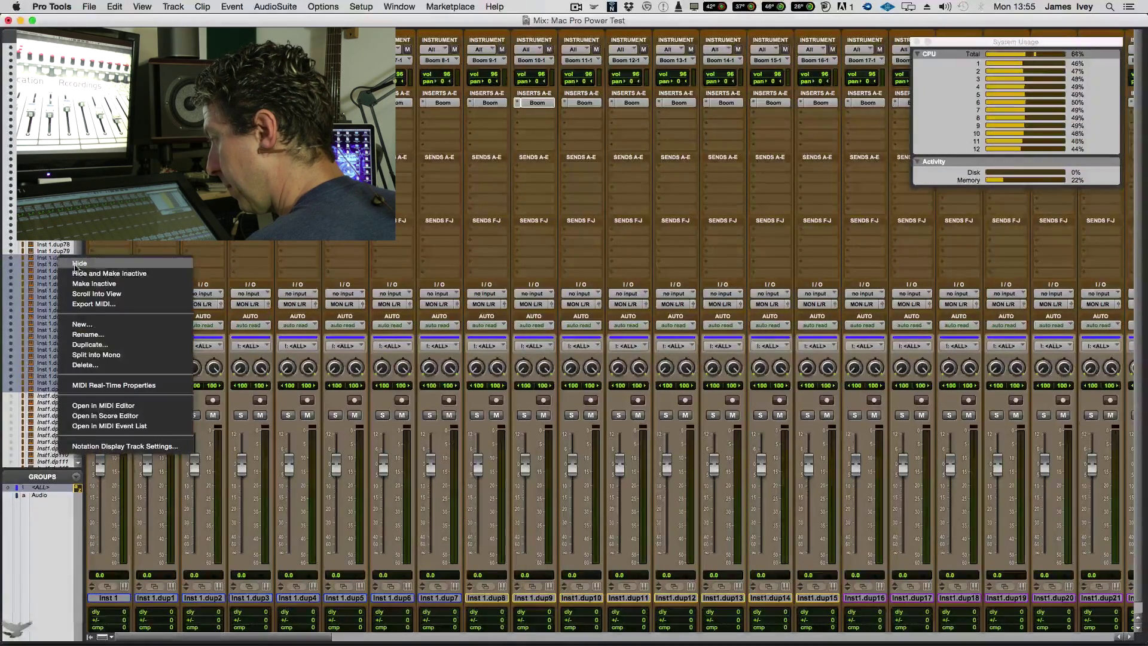
pyautogui.click(83, 270)
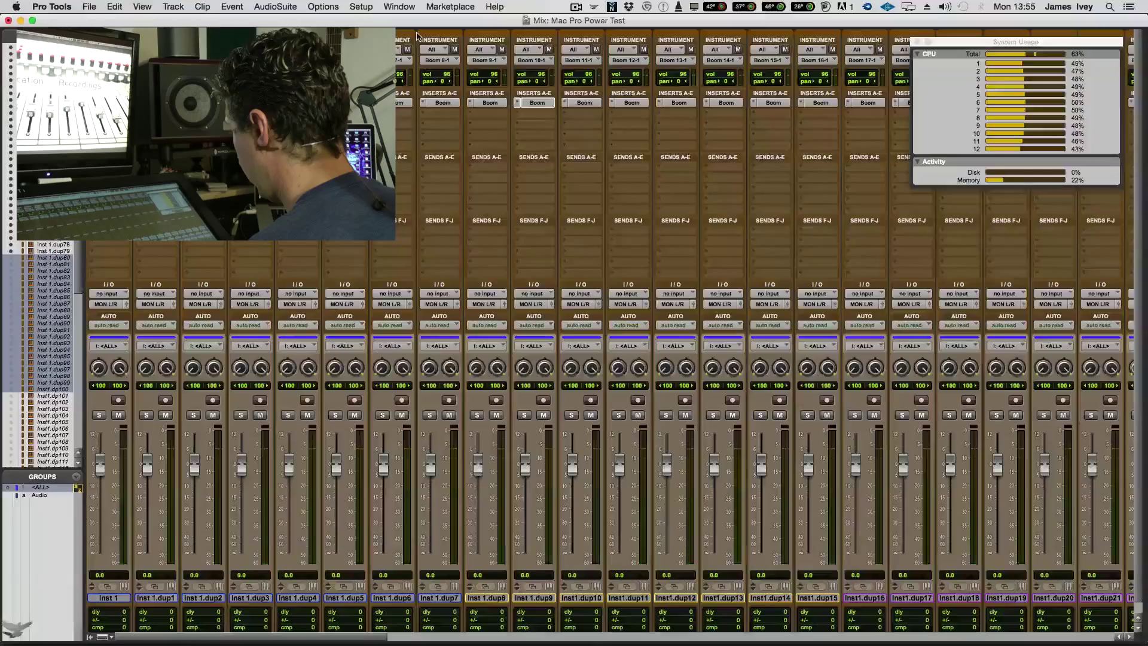
pyautogui.press('space')
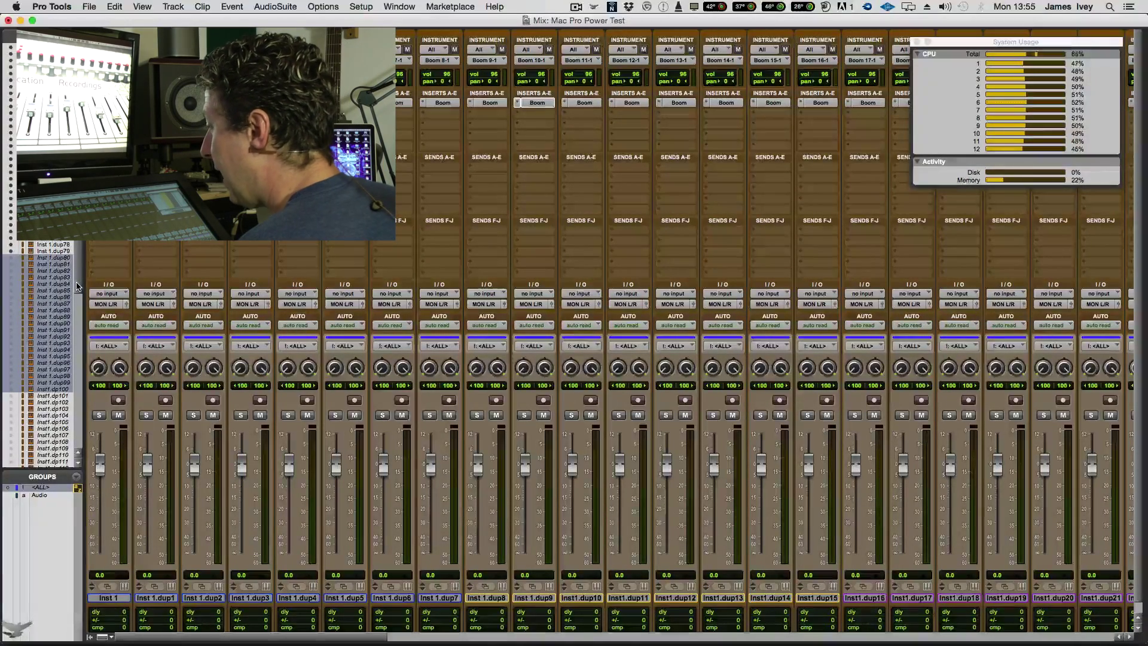
# Show the Audio 1 duplicate tracks and open the D-Verb insert on Audio 1.dup7
pyautogui.scroll(-10, 76, 286)
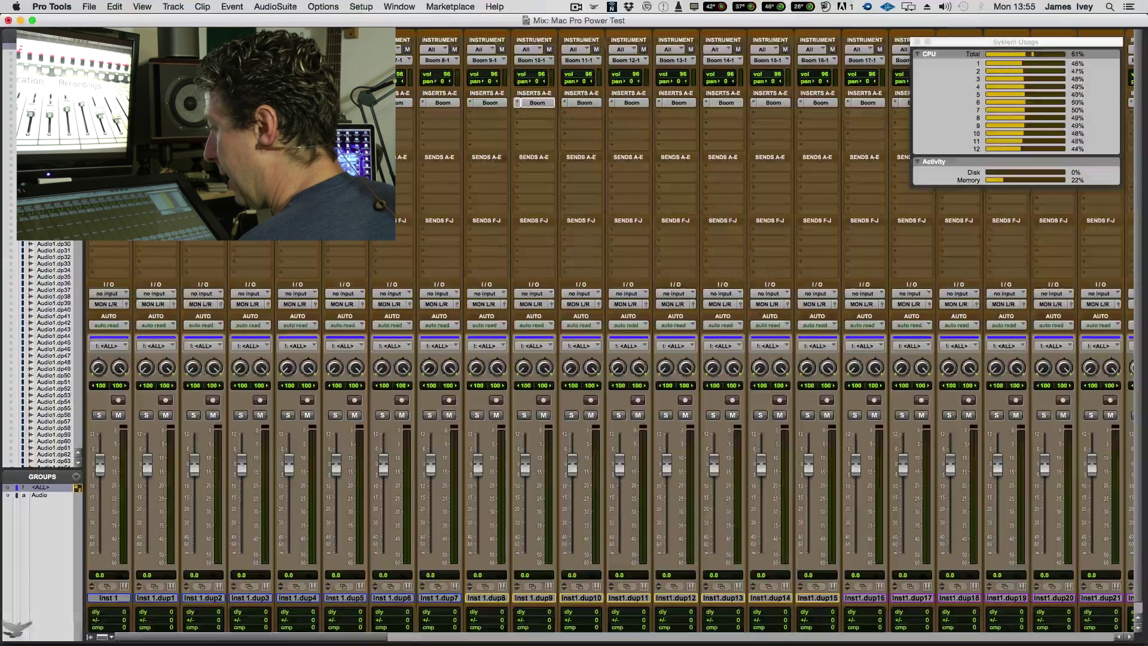
pyautogui.scroll(-15, 54, 356)
pyautogui.scroll(-2, 56, 265)
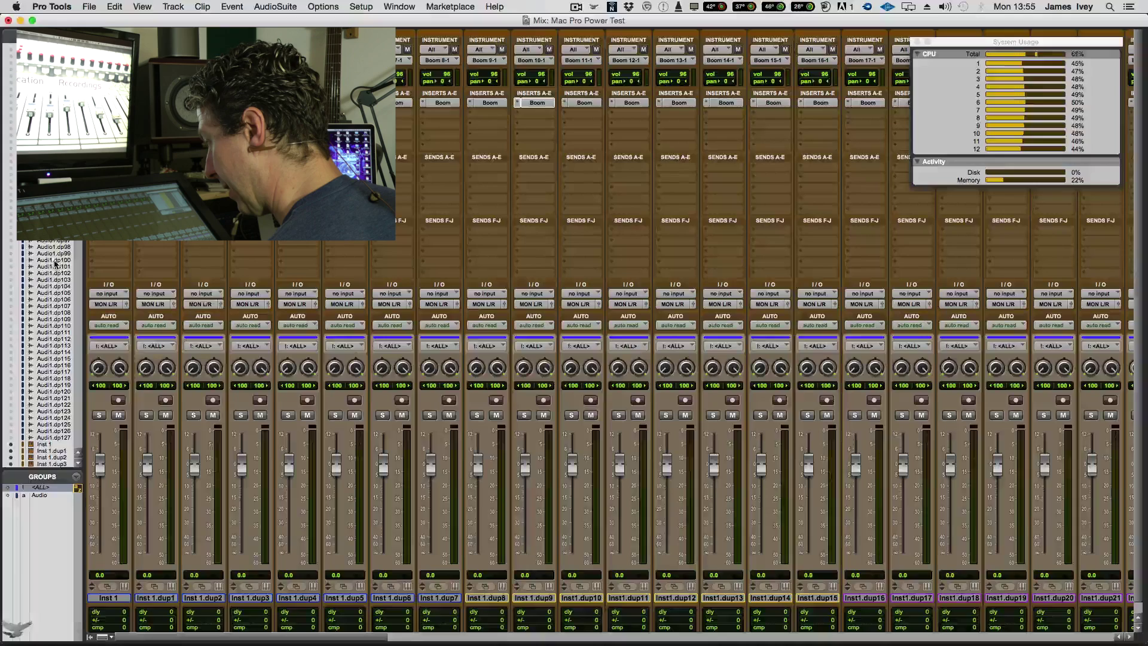
pyautogui.rightClick(54, 261)
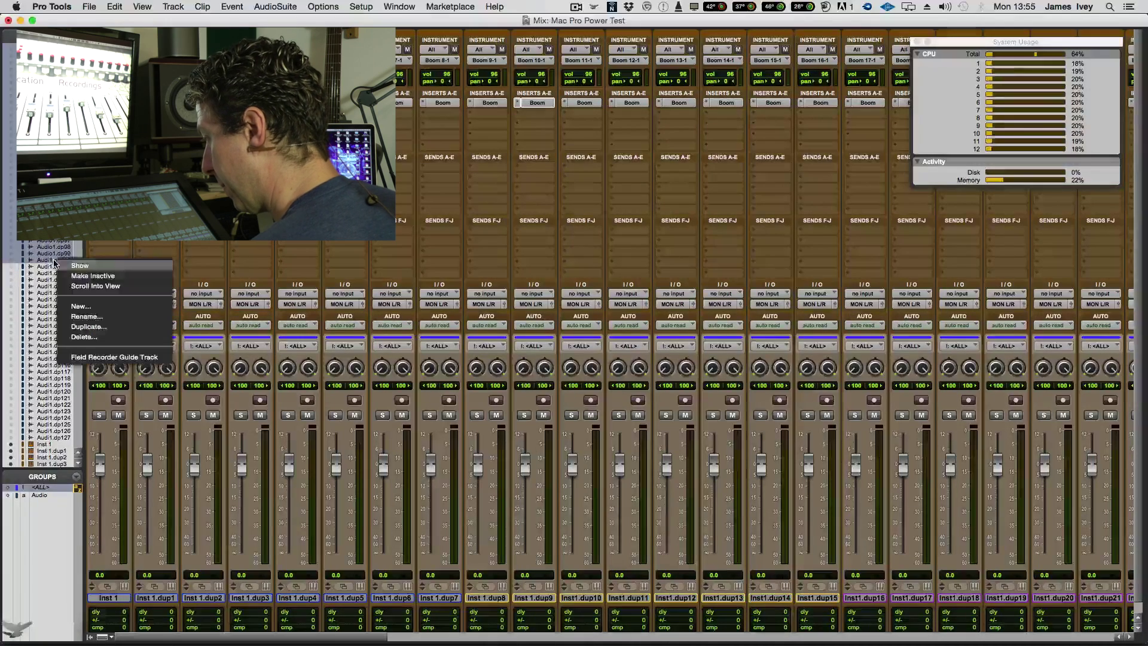
pyautogui.click(89, 276)
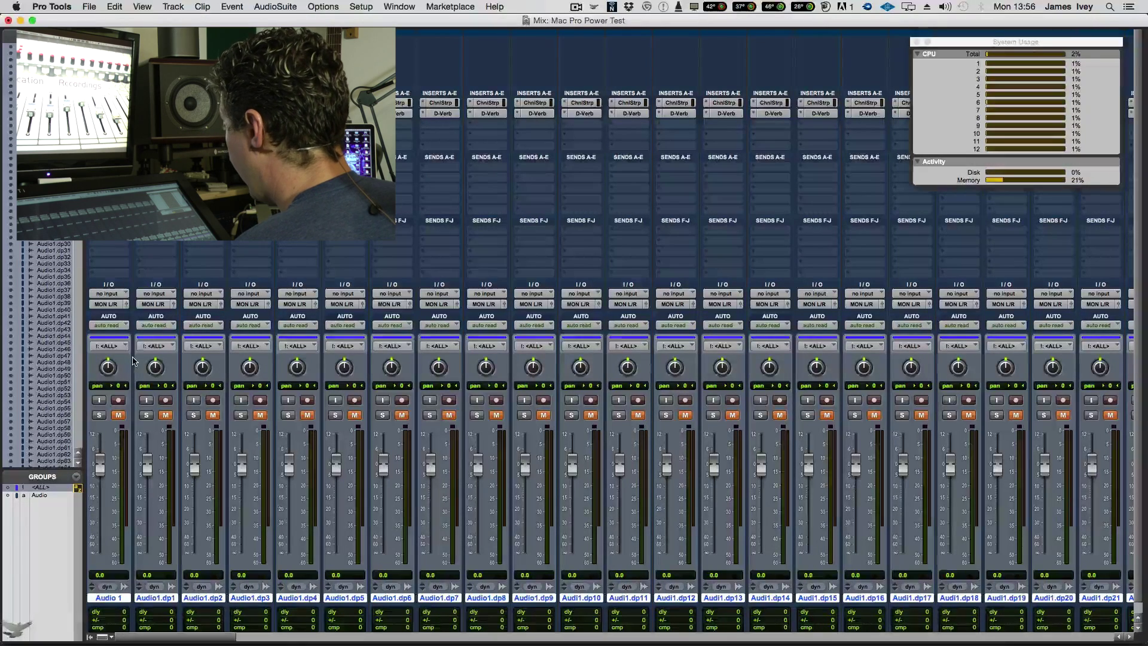
pyautogui.click(443, 114)
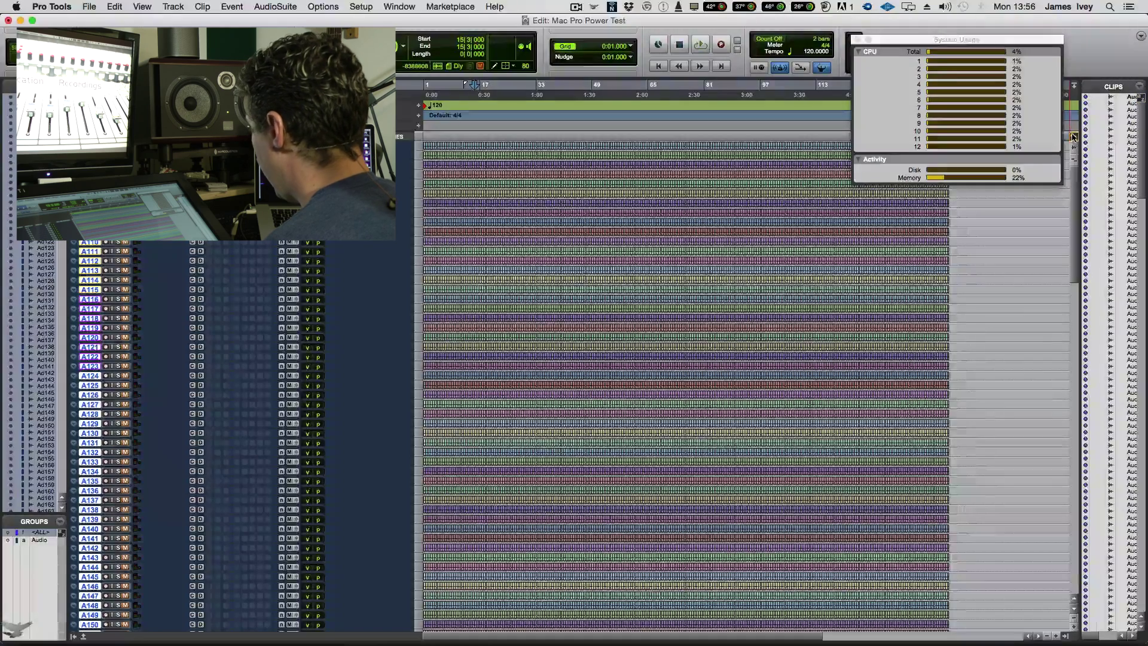
# Play the Audio 1 tracks from the session start and stop after CPU peaks near 77%
pyautogui.press('super+bracketright')
pyautogui.press('super+bracketright')
pyautogui.press('super+bracketright')
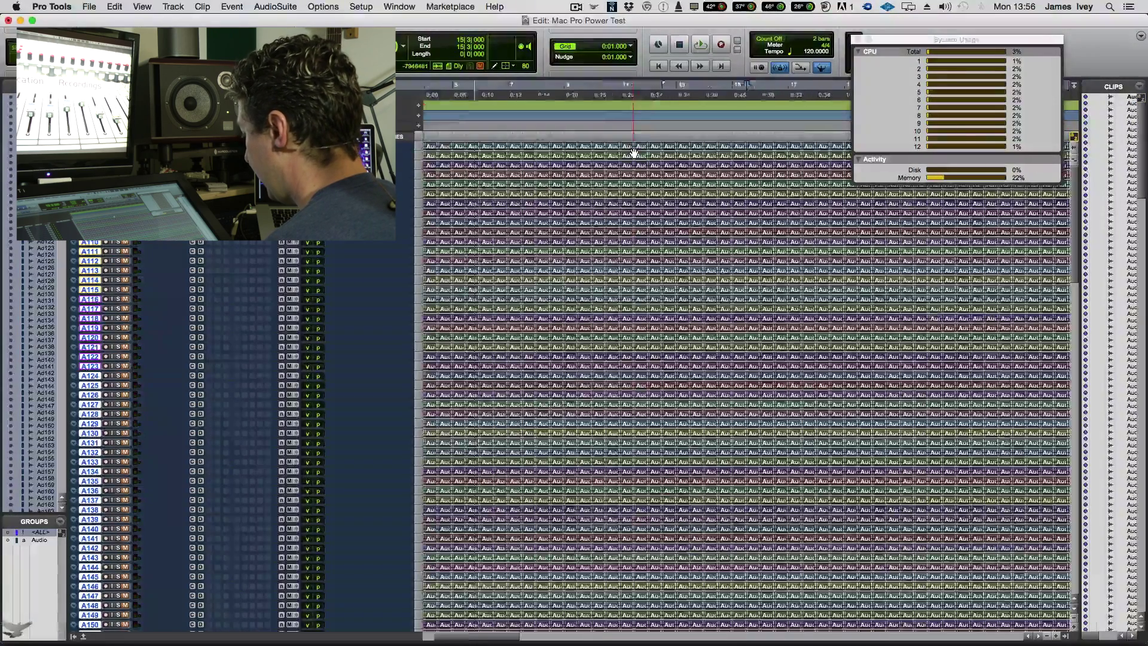
pyautogui.press('super+bracketright')
pyautogui.press('super+bracketright')
pyautogui.press('super+bracketright')
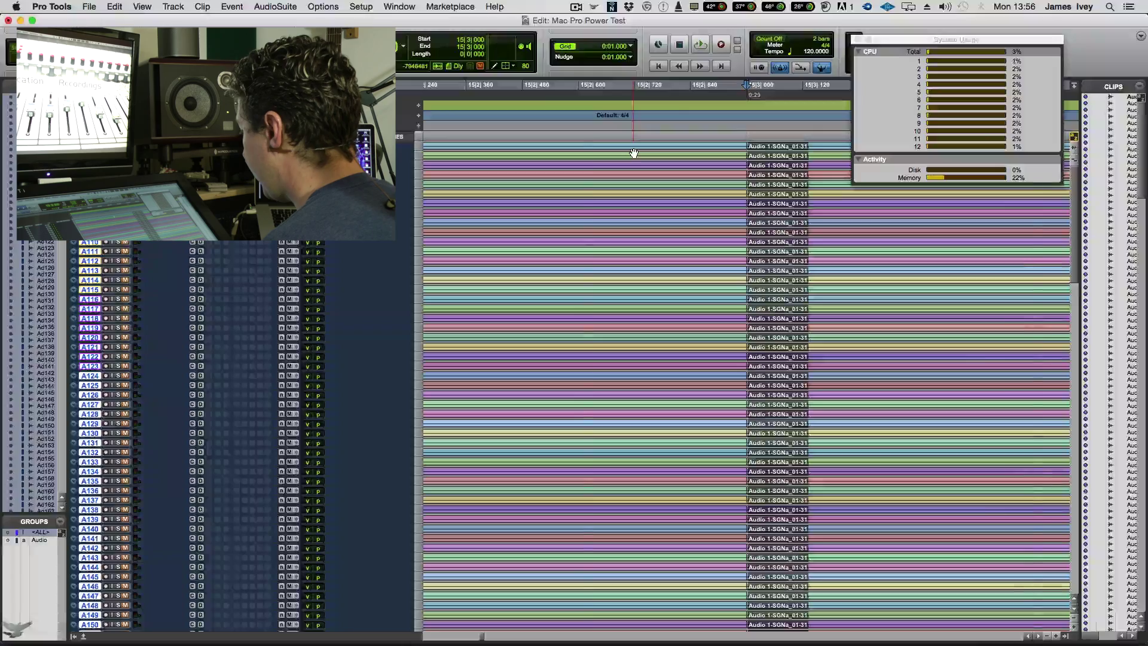
pyautogui.press('super+bracketleft')
pyautogui.press('super+bracketleft')
pyautogui.press('super+bracketleft')
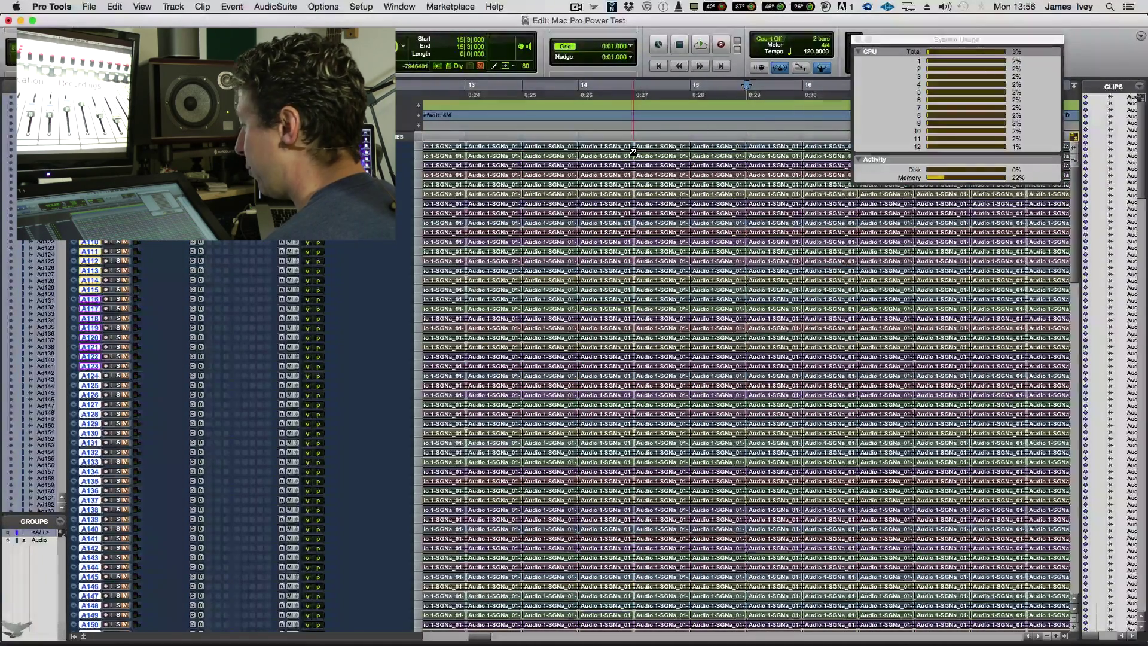
pyautogui.click(659, 66)
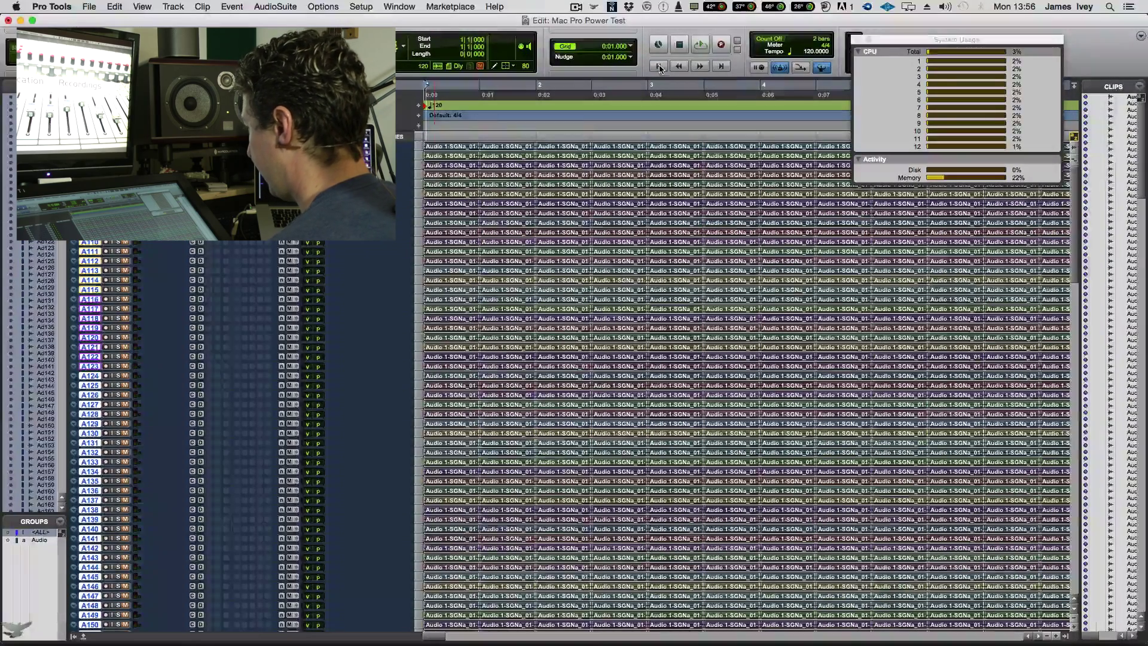
pyautogui.press('space')
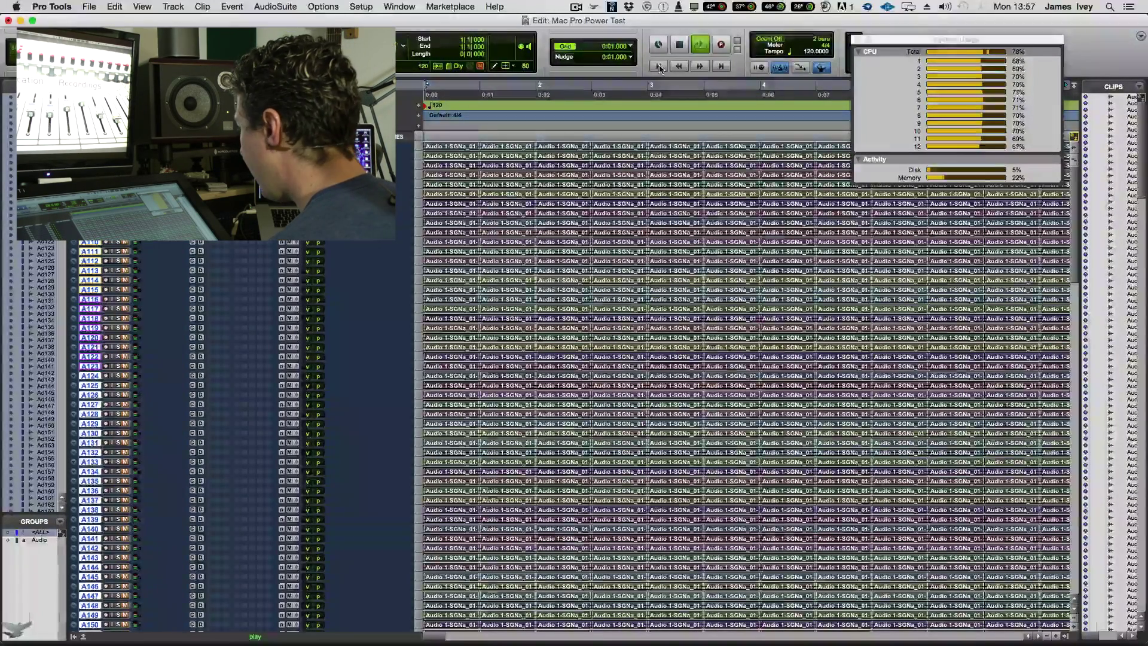
pyautogui.press('space')
pyautogui.scroll(-10, 33, 376)
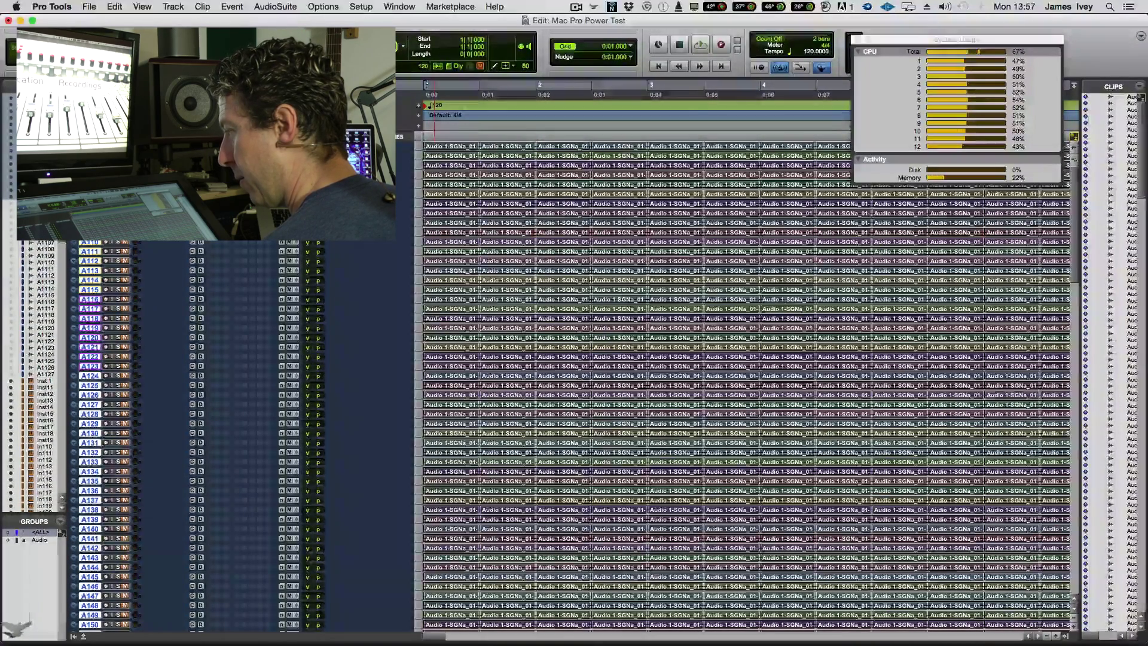
# Make track A1127 and the chosen tracks inactive, then scroll a track into view
pyautogui.click(46, 374)
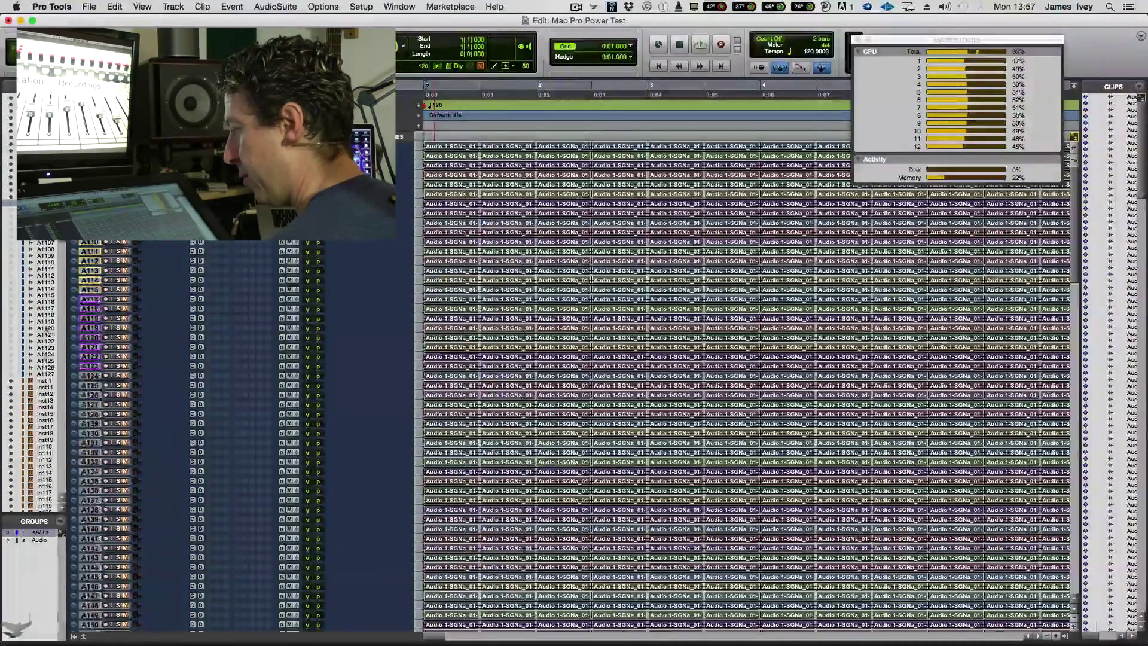
pyautogui.rightClick(46, 374)
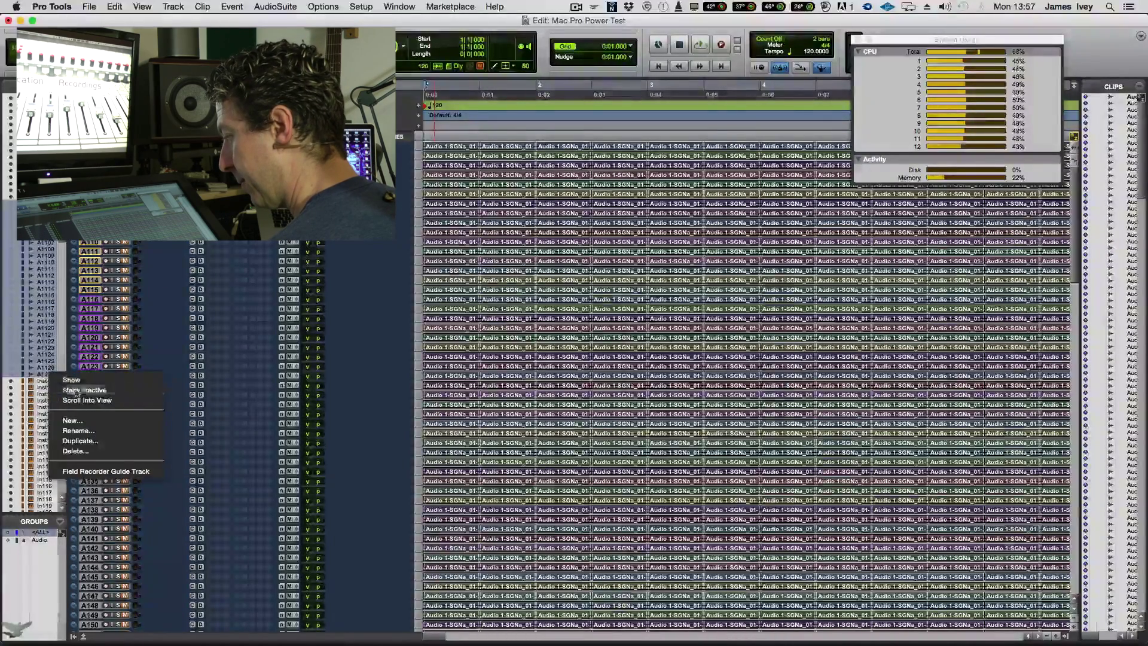
pyautogui.click(71, 380)
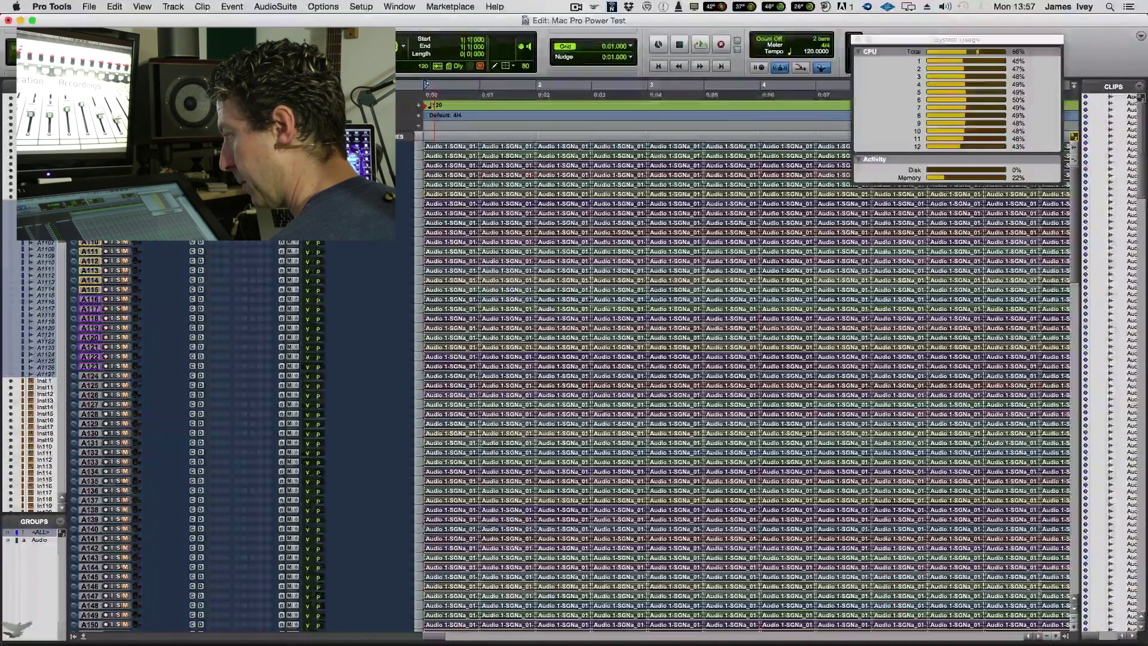
pyautogui.rightClick(47, 215)
pyautogui.click(78, 239)
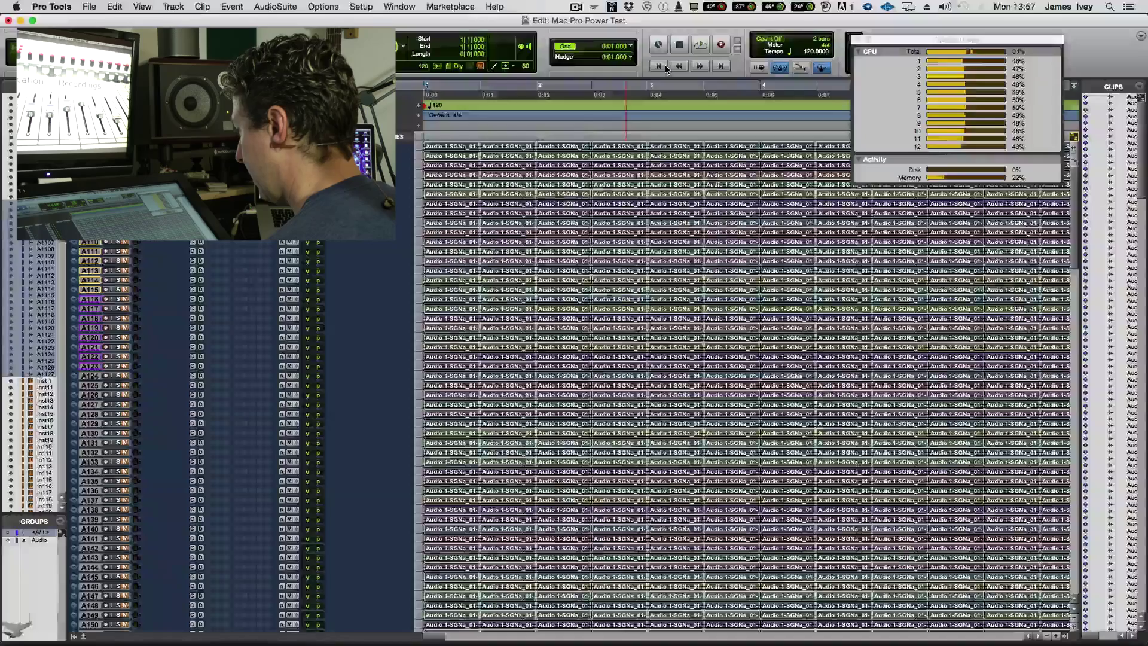
# Replay the session, peaking near 72% CPU without error, then stop it
pyautogui.press('space')
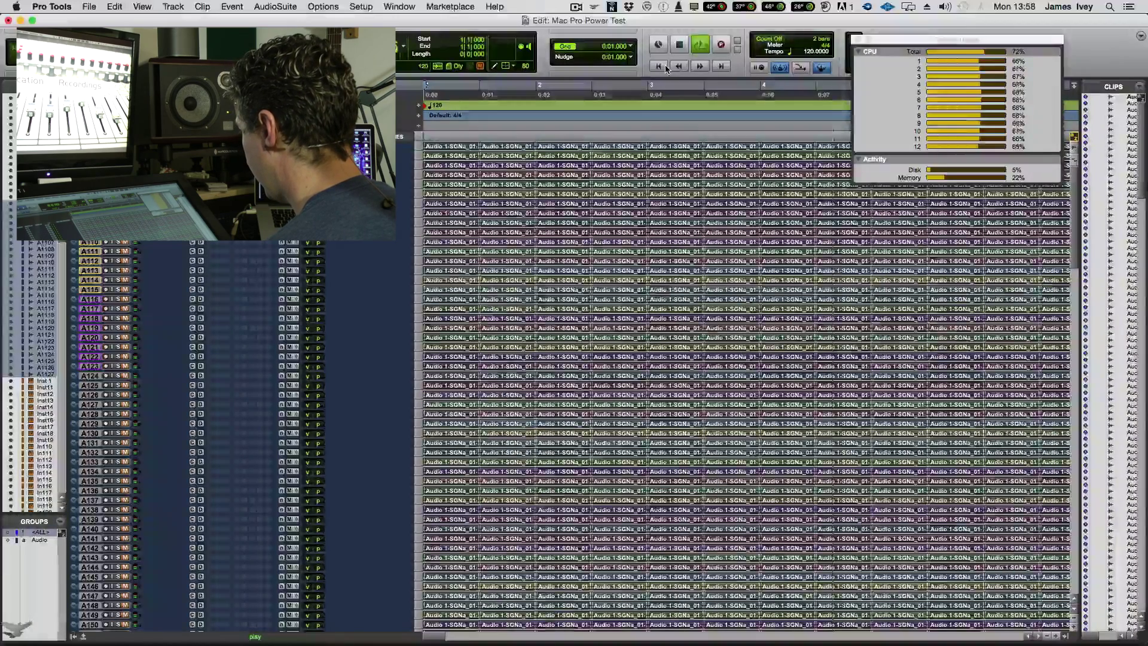
pyautogui.press('space')
pyautogui.scroll(-10, 45, 425)
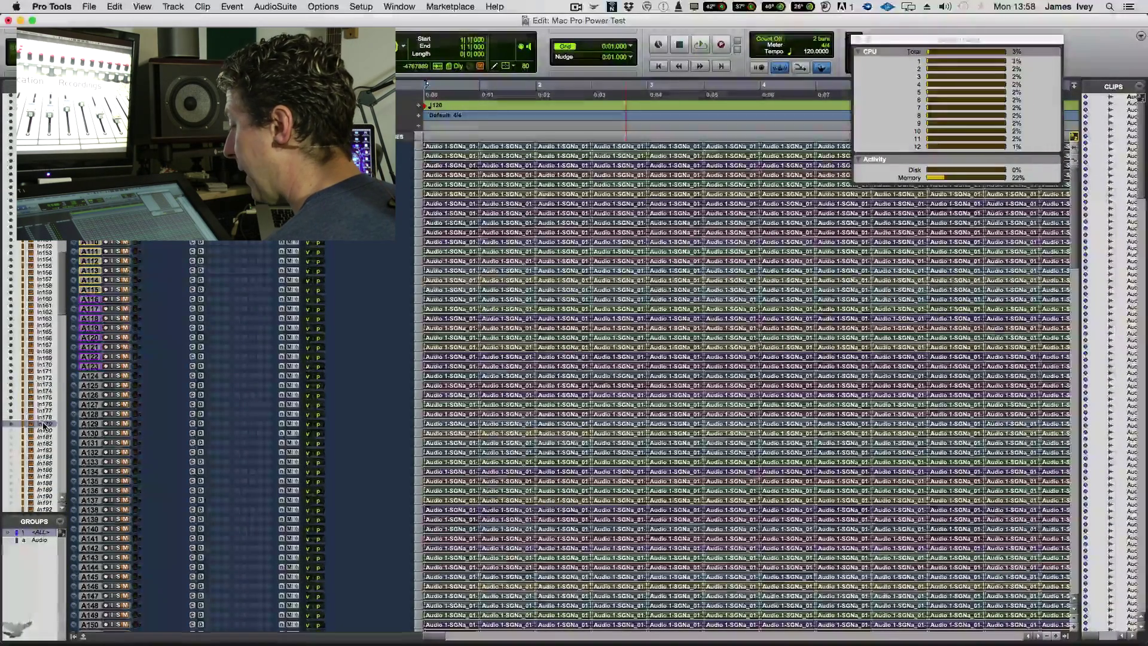
# Hide and make inactive the instrument tracks In162–In179
pyautogui.keyDown('shift'); pyautogui.click(47, 311); pyautogui.keyUp('shift')
pyautogui.rightClick(51, 313)
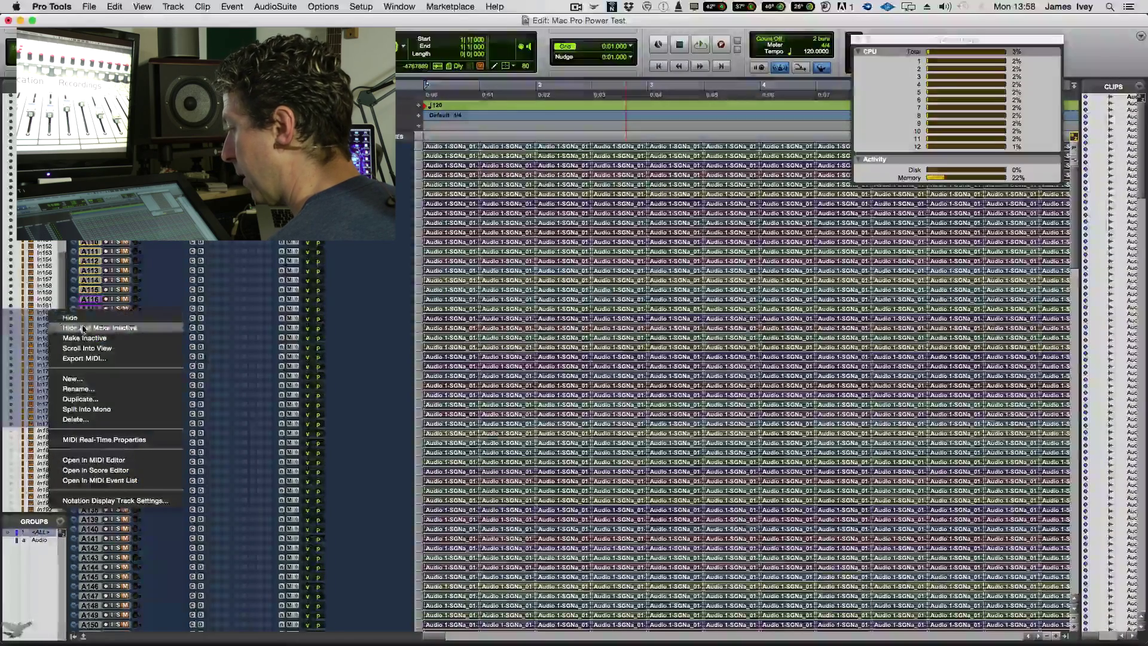
pyautogui.click(84, 329)
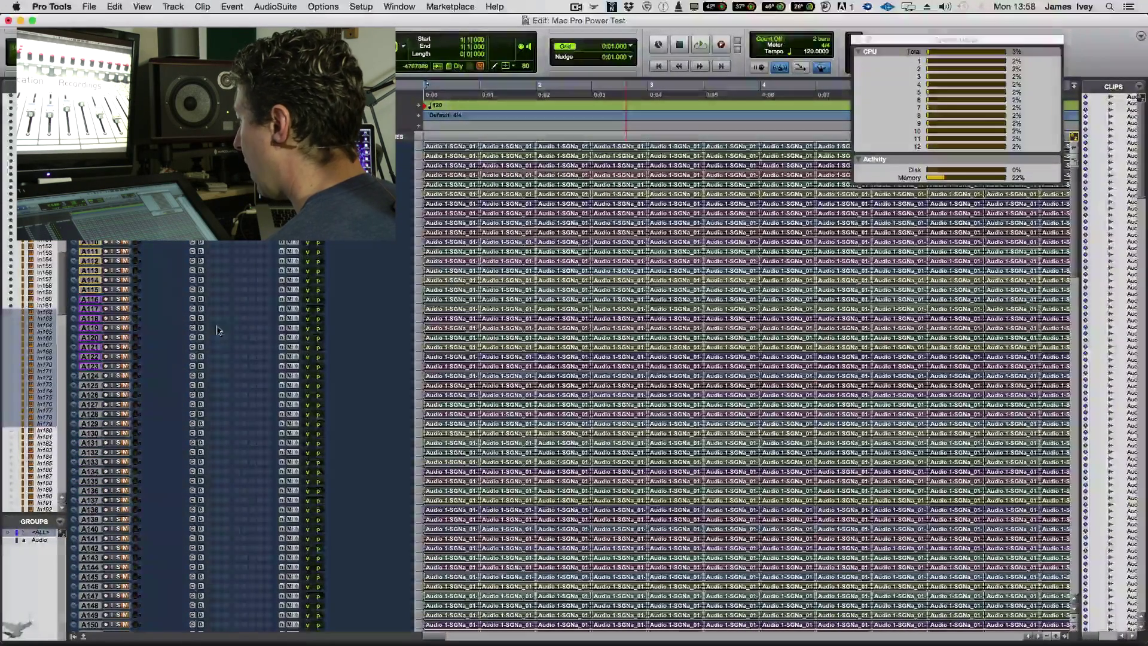
# Set the Playback Engine H/W Buffer Size to 64 samples and confirm
pyautogui.click(361, 6)
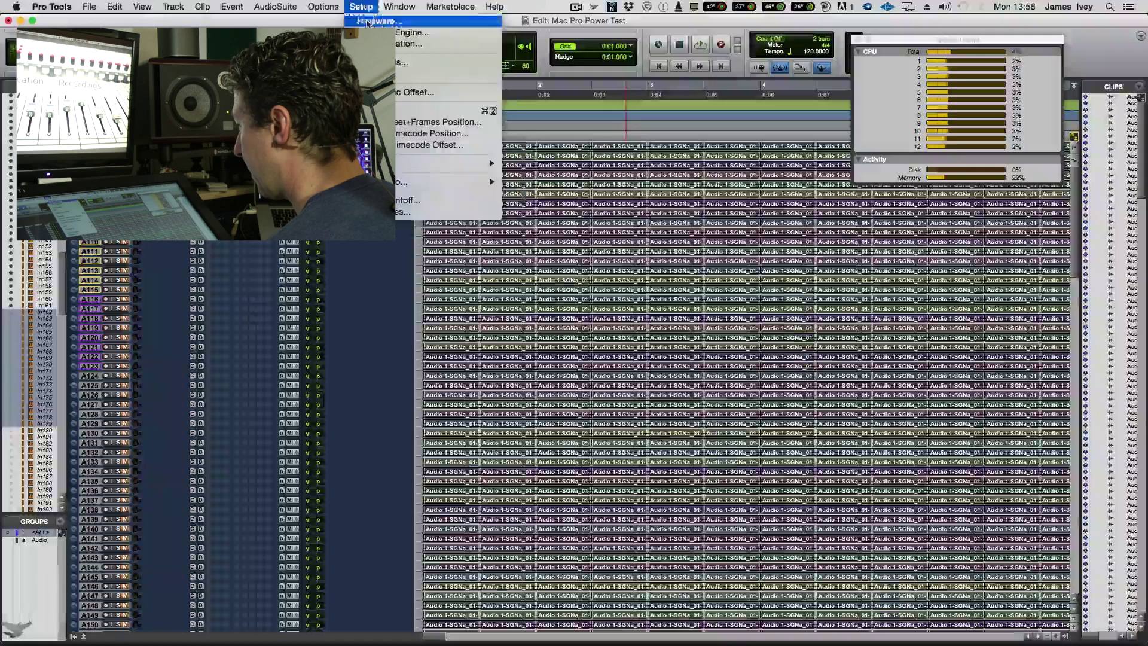
pyautogui.click(372, 32)
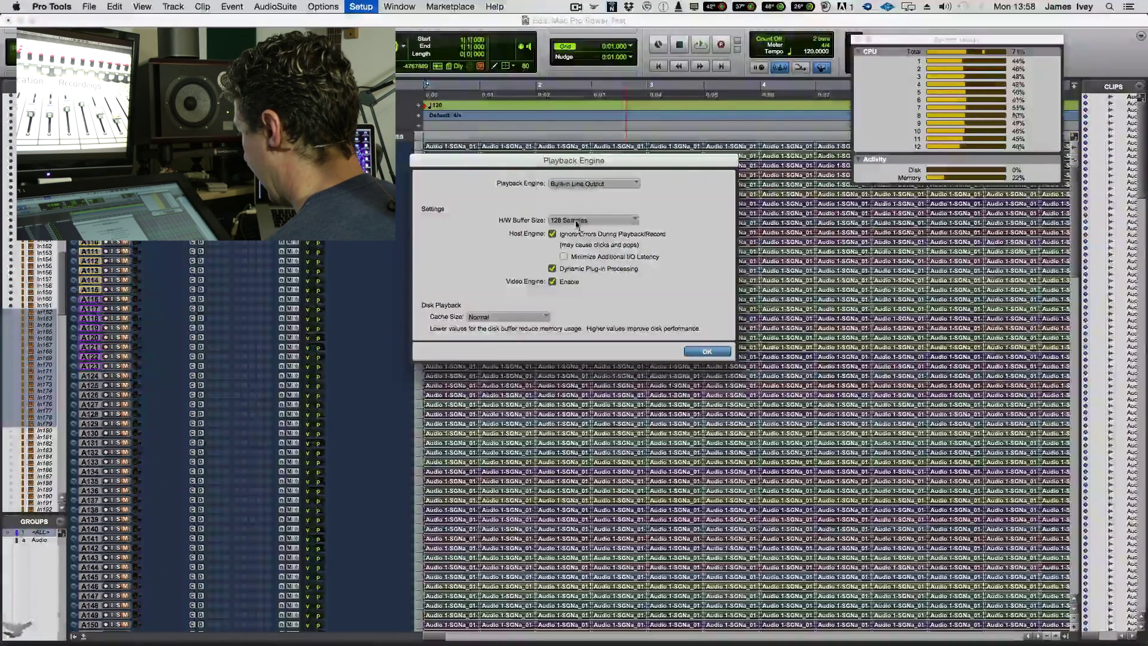
pyautogui.click(577, 221)
pyautogui.click(592, 210)
pyautogui.click(710, 352)
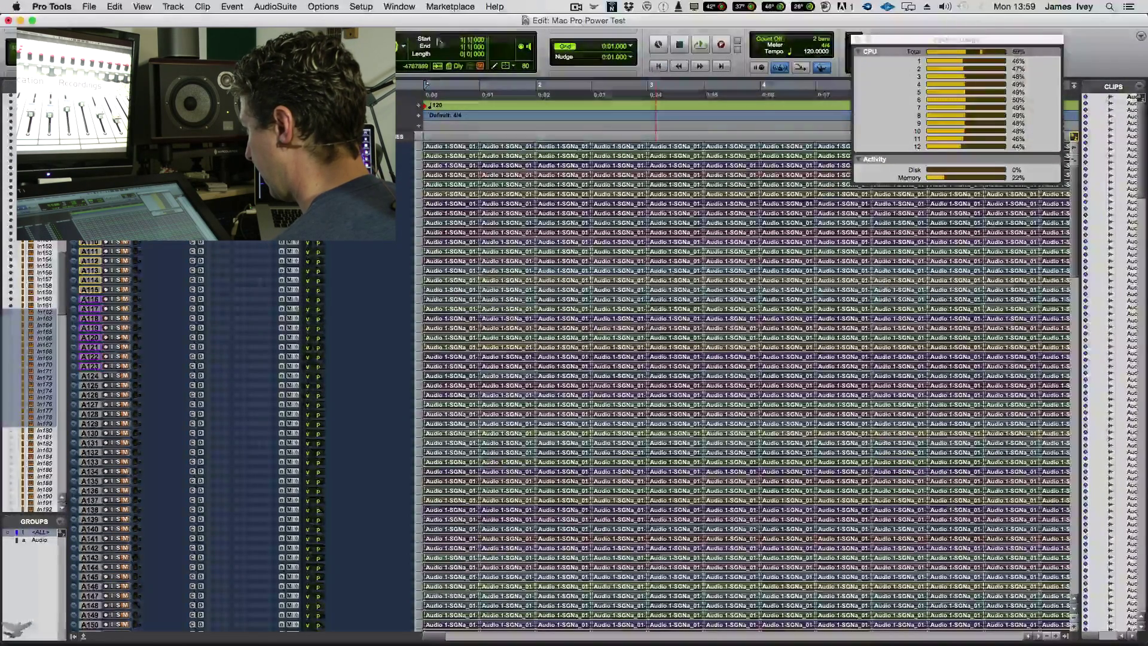
# Check Hardware Setup, then reconfirm the 64-sample buffer in Playback Engine
pyautogui.click(361, 7)
pyautogui.click(373, 22)
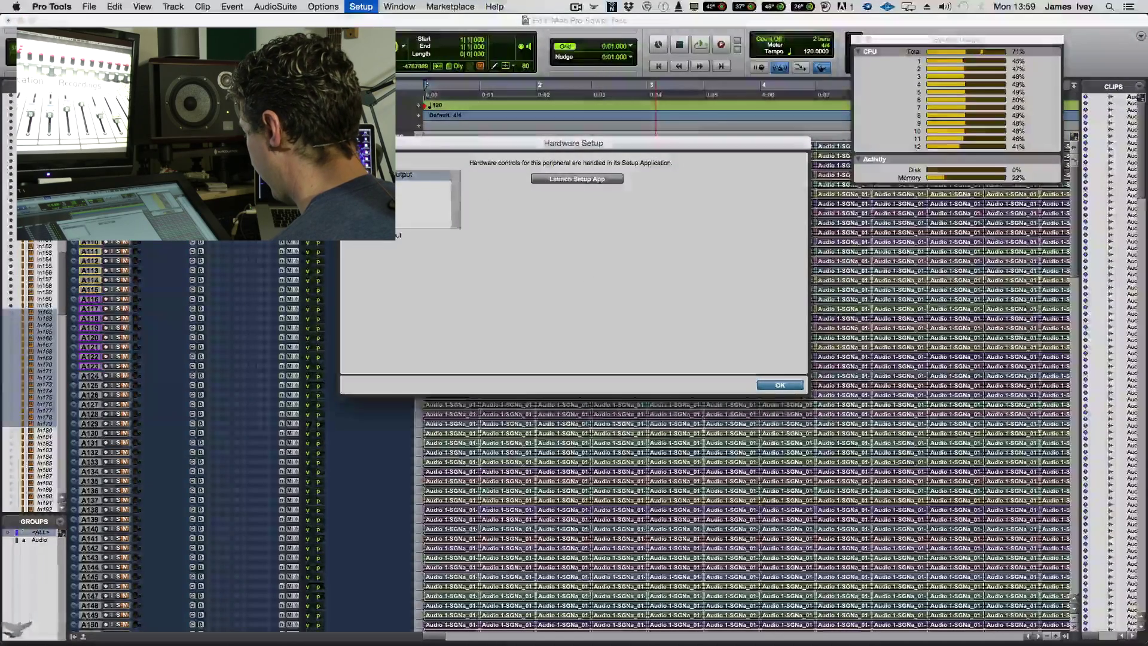
pyautogui.click(771, 387)
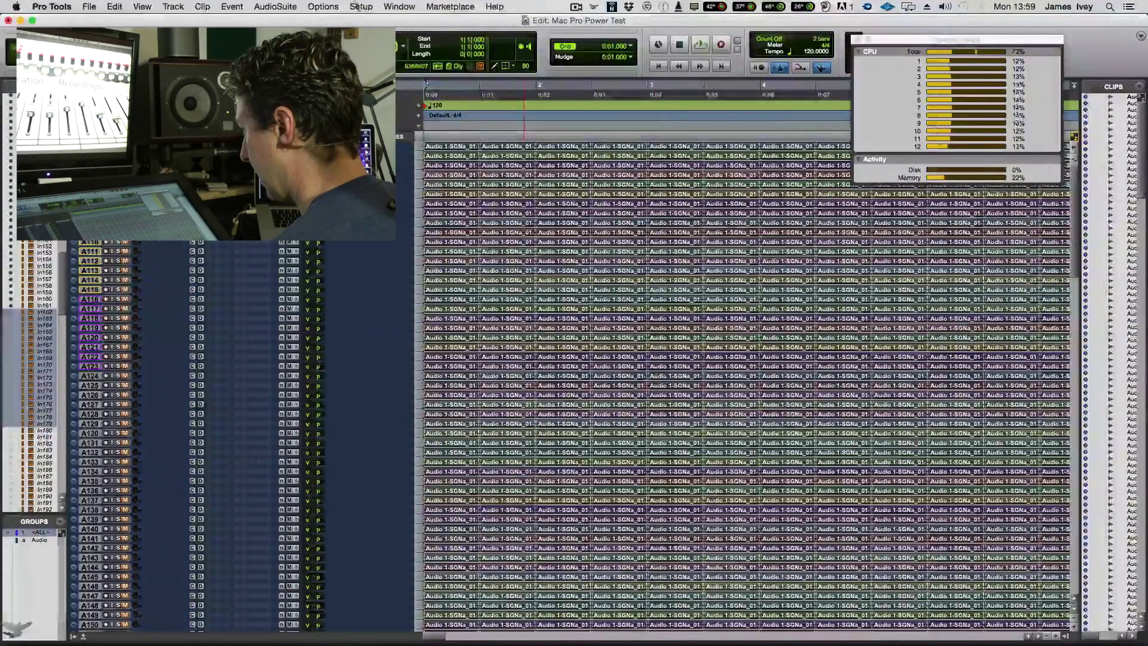
pyautogui.click(361, 6)
pyautogui.click(371, 33)
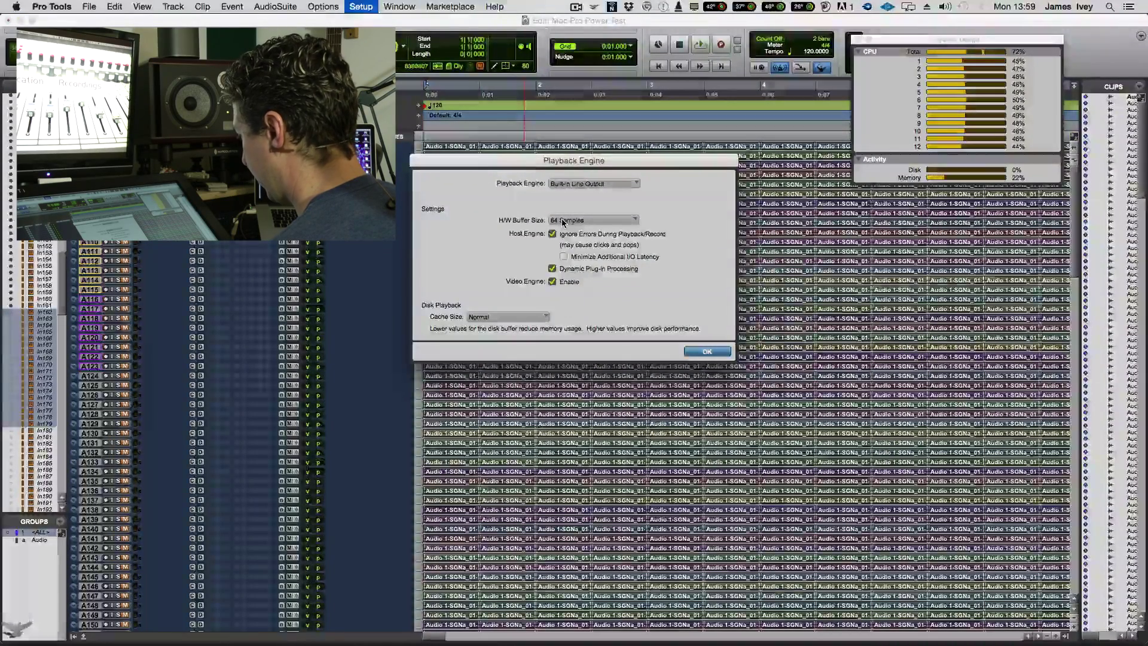
pyautogui.click(703, 352)
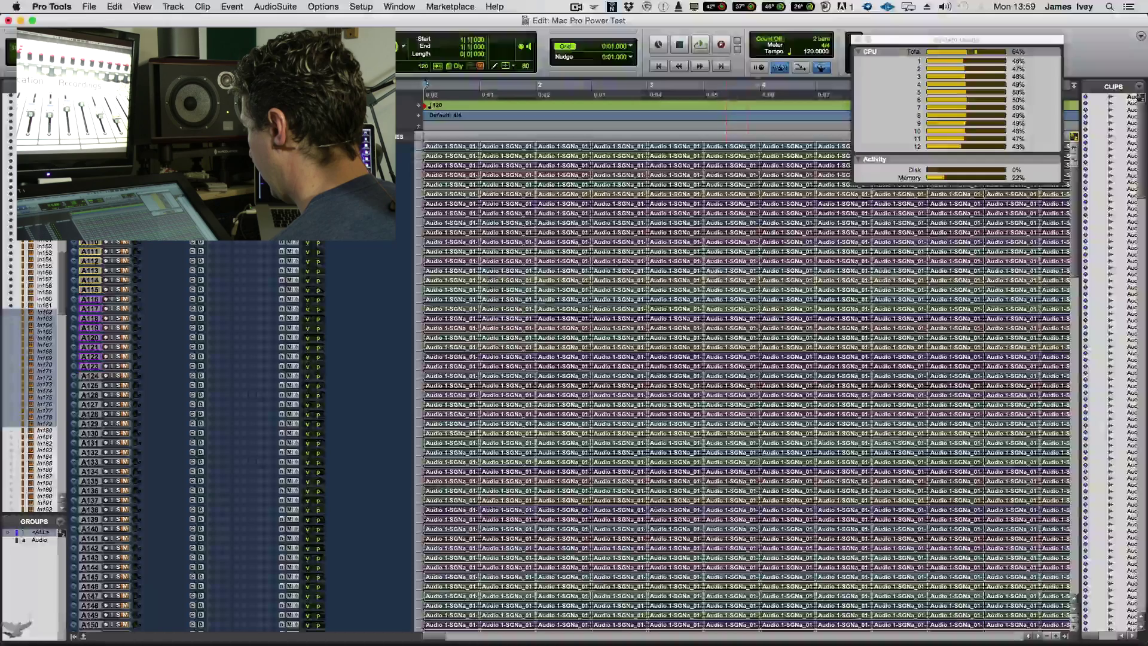
# Bring the System Usage CPU monitor forward and switch to the Mix window with Cmd+=
pyautogui.click(890, 38)
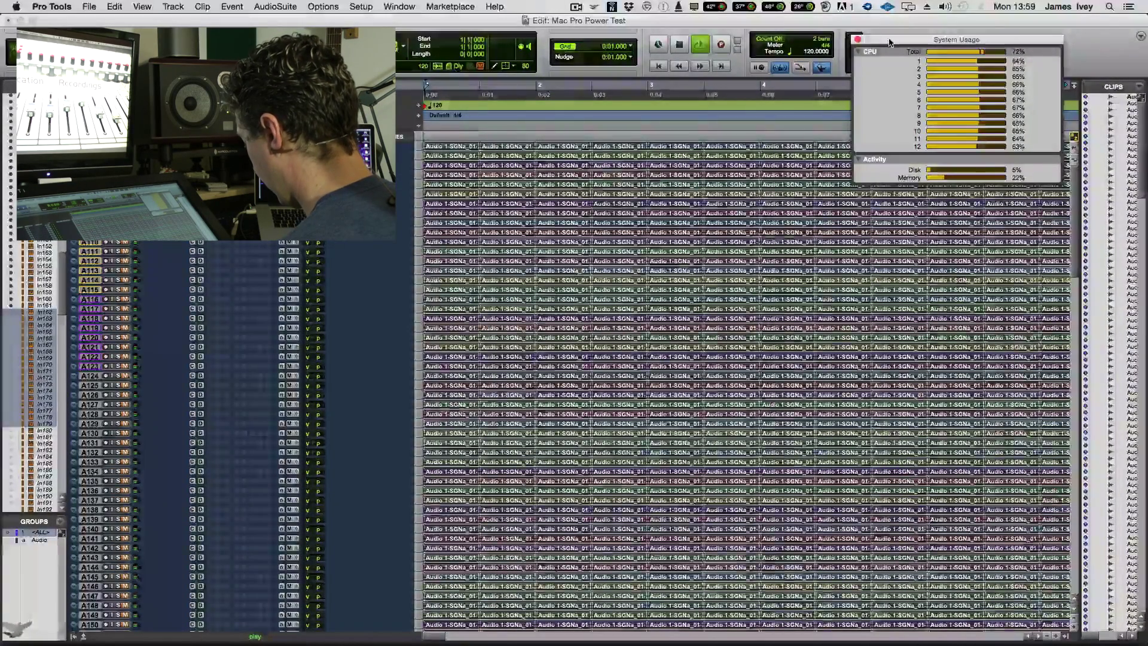
pyautogui.press('super+equal')
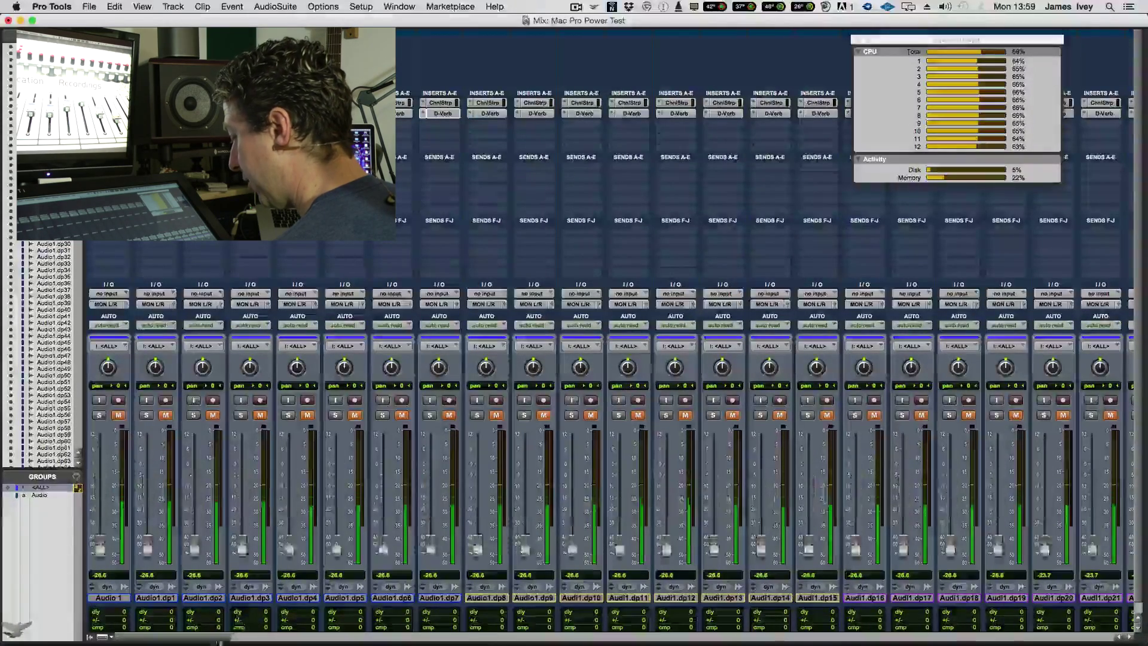
# Scroll the mixer right past the Audio strips to the brown Inst 1 Boom instrument strips
pyautogui.moveTo(215, 639); pyautogui.dragTo(1123, 636)
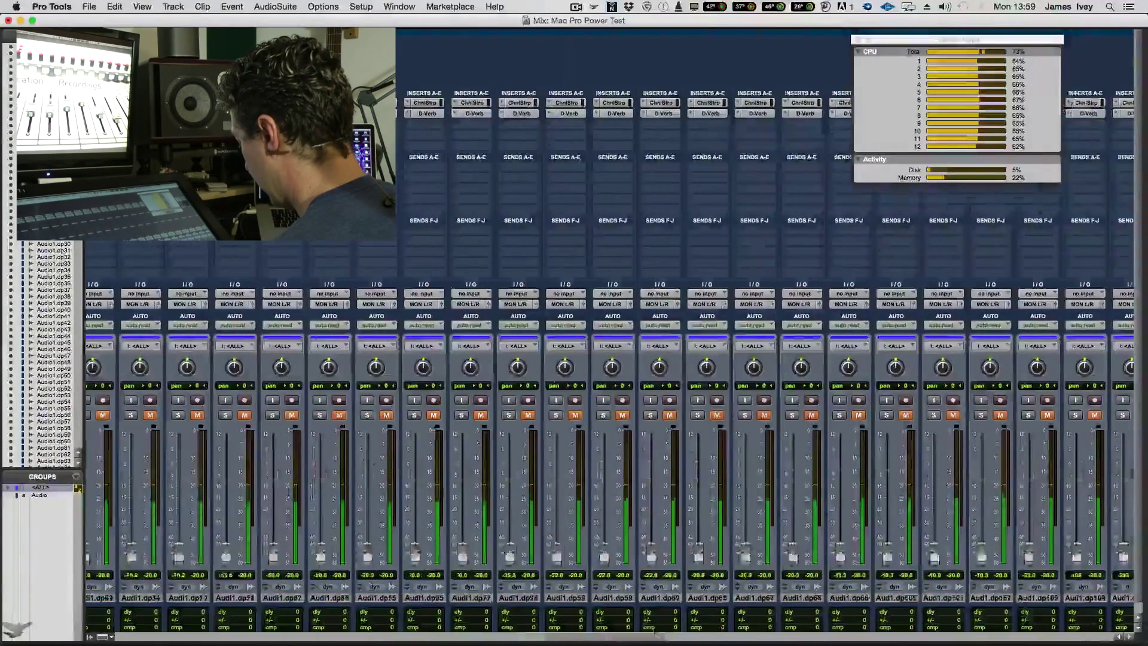
pyautogui.moveTo(653, 635); pyautogui.dragTo(924, 635)
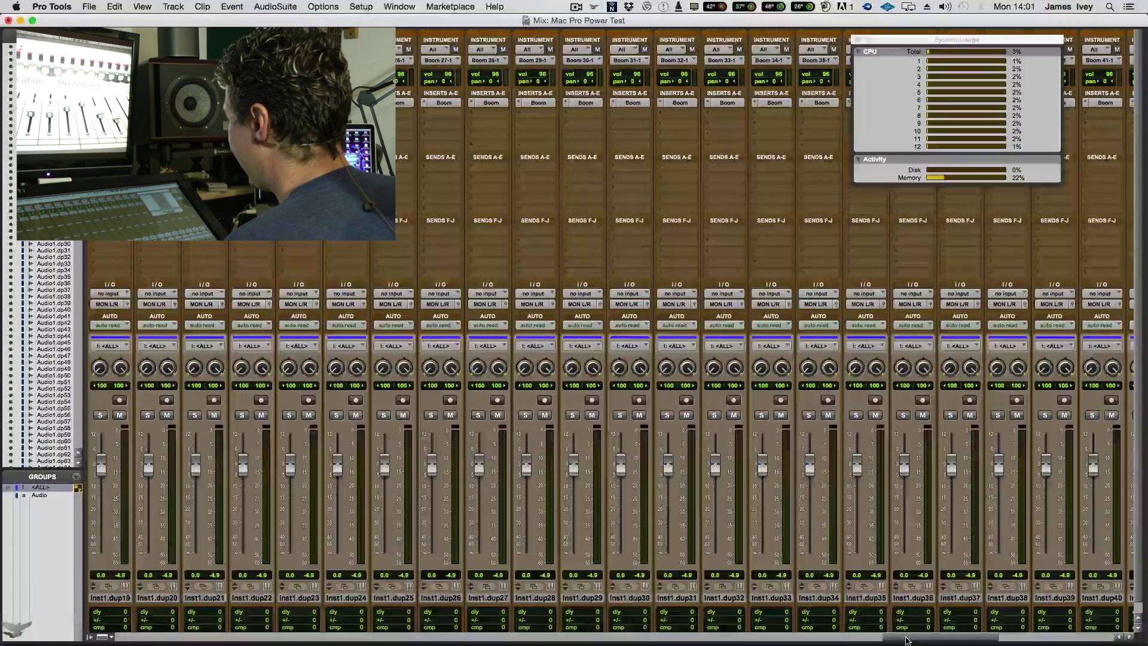
# Scroll the mixer left until Aud1.dp127 and Inst 1 appear side by side
pyautogui.moveTo(906, 640); pyautogui.dragTo(740, 644)
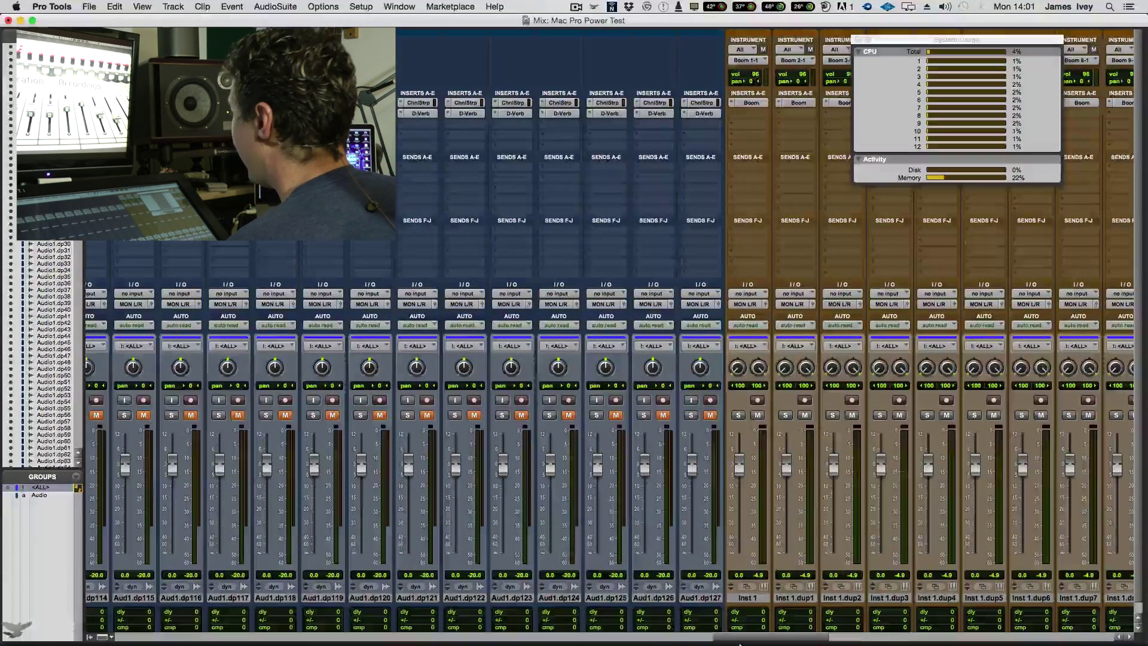